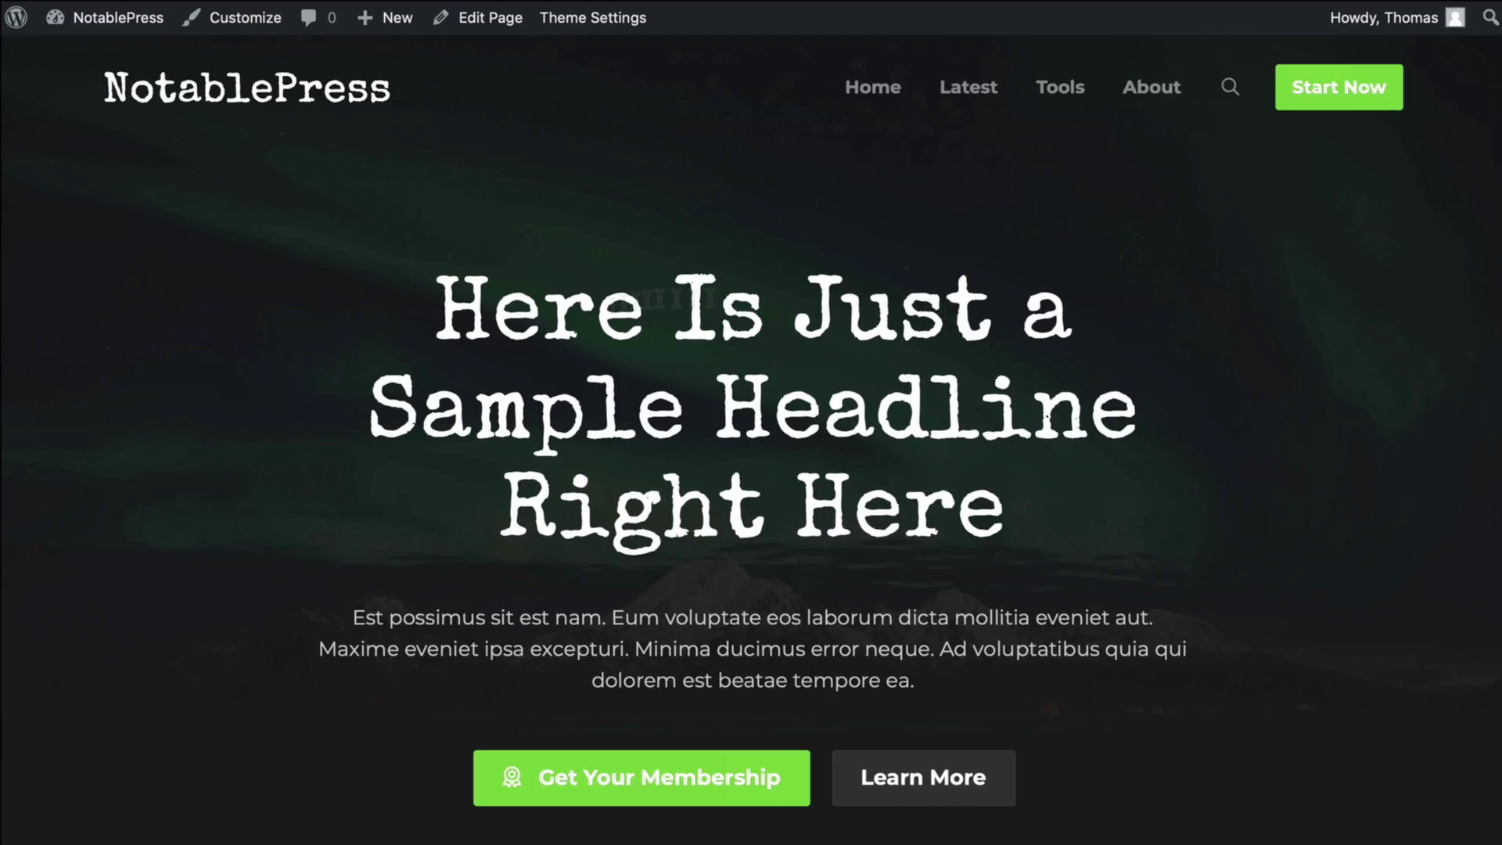
Step: Open the NotablePress admin Dashboard from the site name in the admin bar
{"action": "scroll", "coordinate": [1317, 450], "scroll_direction": "down", "scroll_amount": 1}
{"action": "scroll", "coordinate": [1316, 451], "scroll_direction": "up", "scroll_amount": 1}
{"action": "mouse_move", "coordinate": [103, 23]}
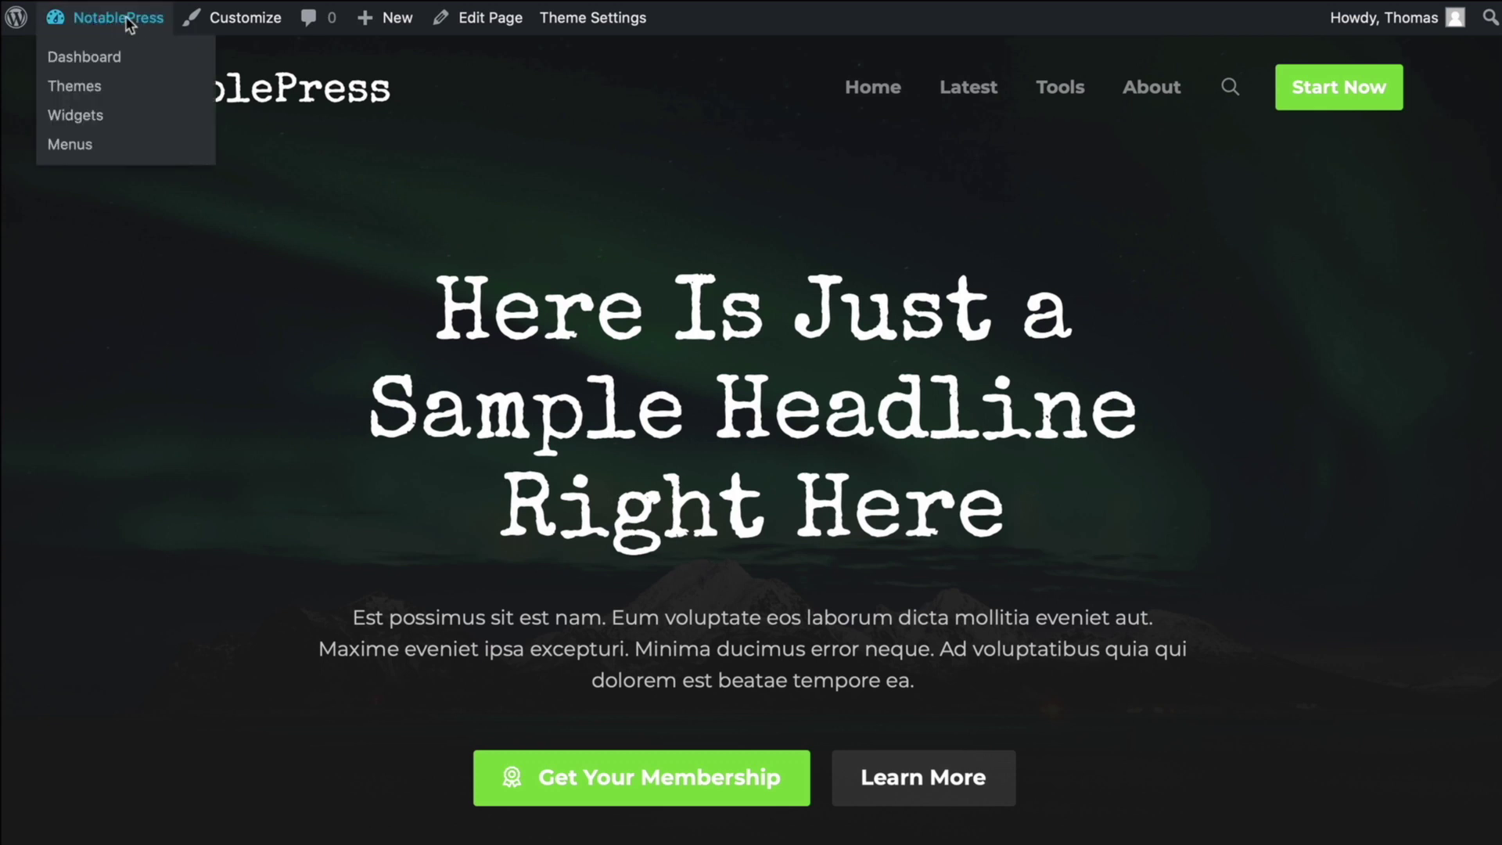
{"action": "left_click", "coordinate": [149, 31]}
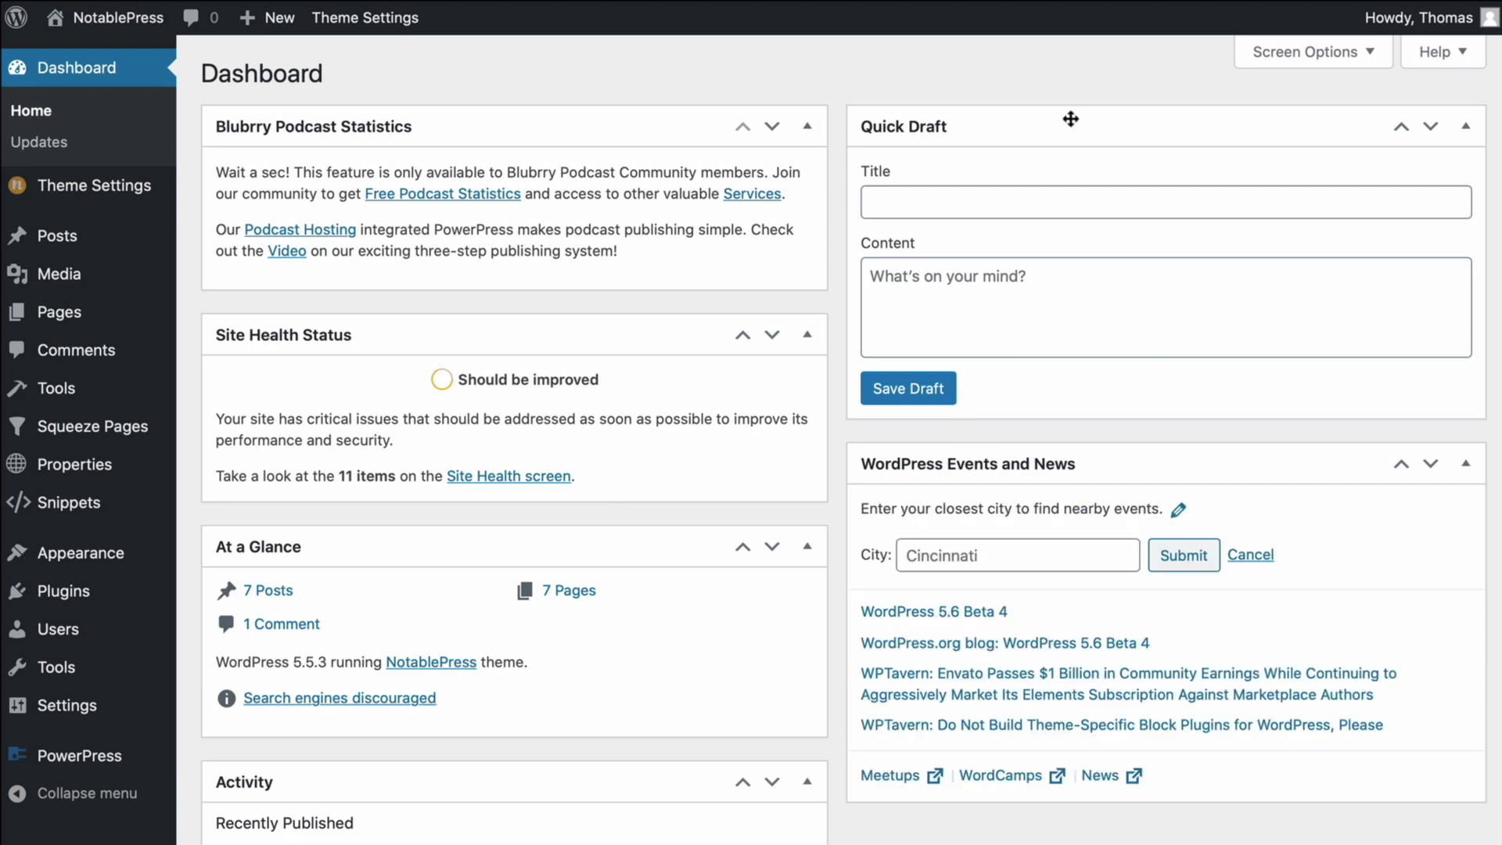
Step: Search Plugins > Add New for 'post type order' and activate Post Types Order
{"action": "scroll", "coordinate": [1071, 119], "scroll_direction": "down", "scroll_amount": 2}
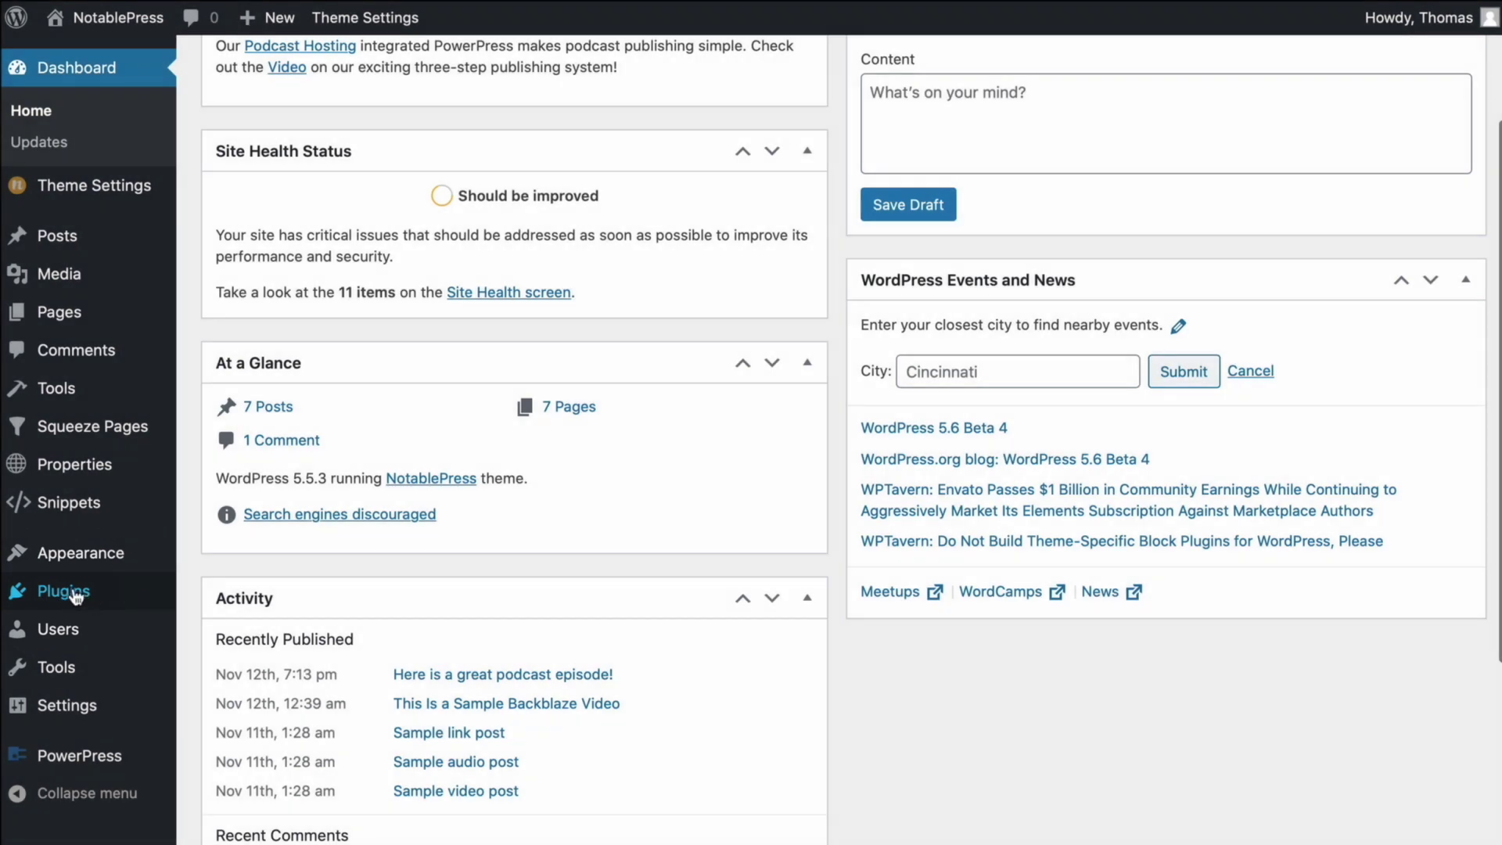
{"action": "left_click", "coordinate": [76, 593]}
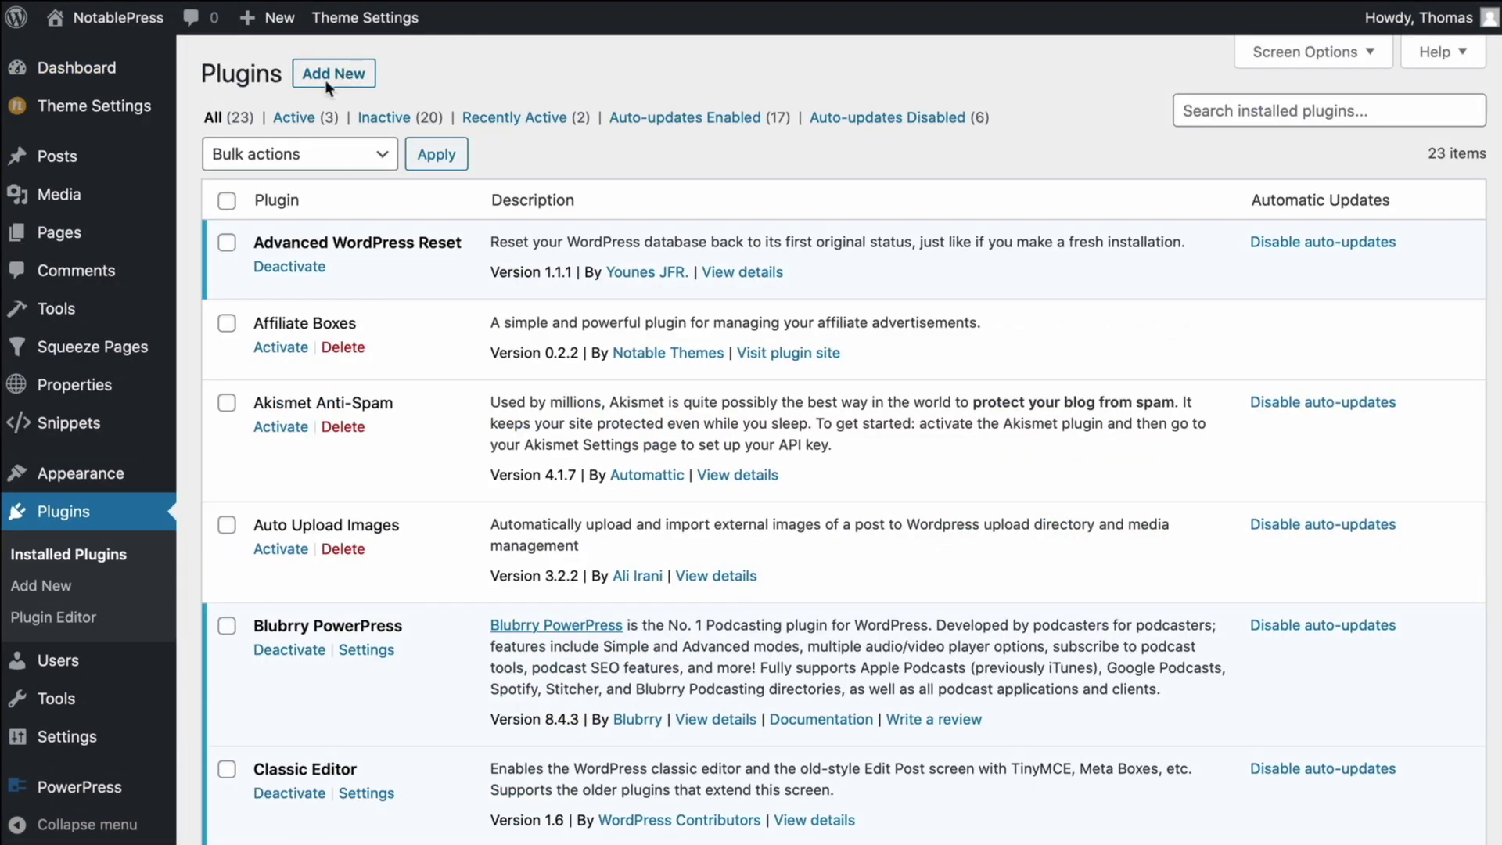
{"action": "left_click", "coordinate": [327, 75]}
{"action": "left_click", "coordinate": [1352, 122]}
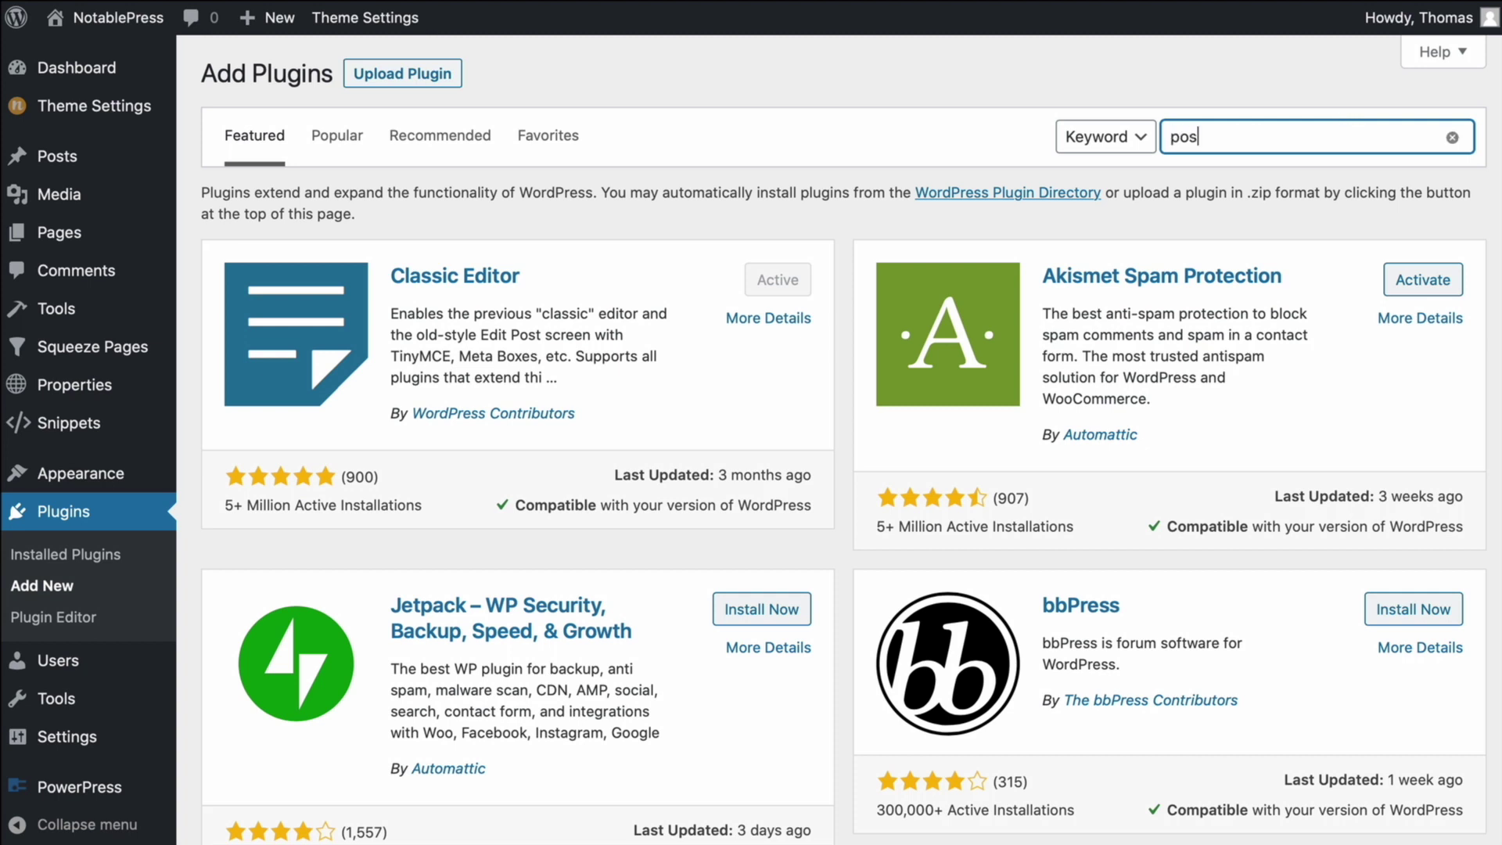
{"action": "type", "text": "post typ"}
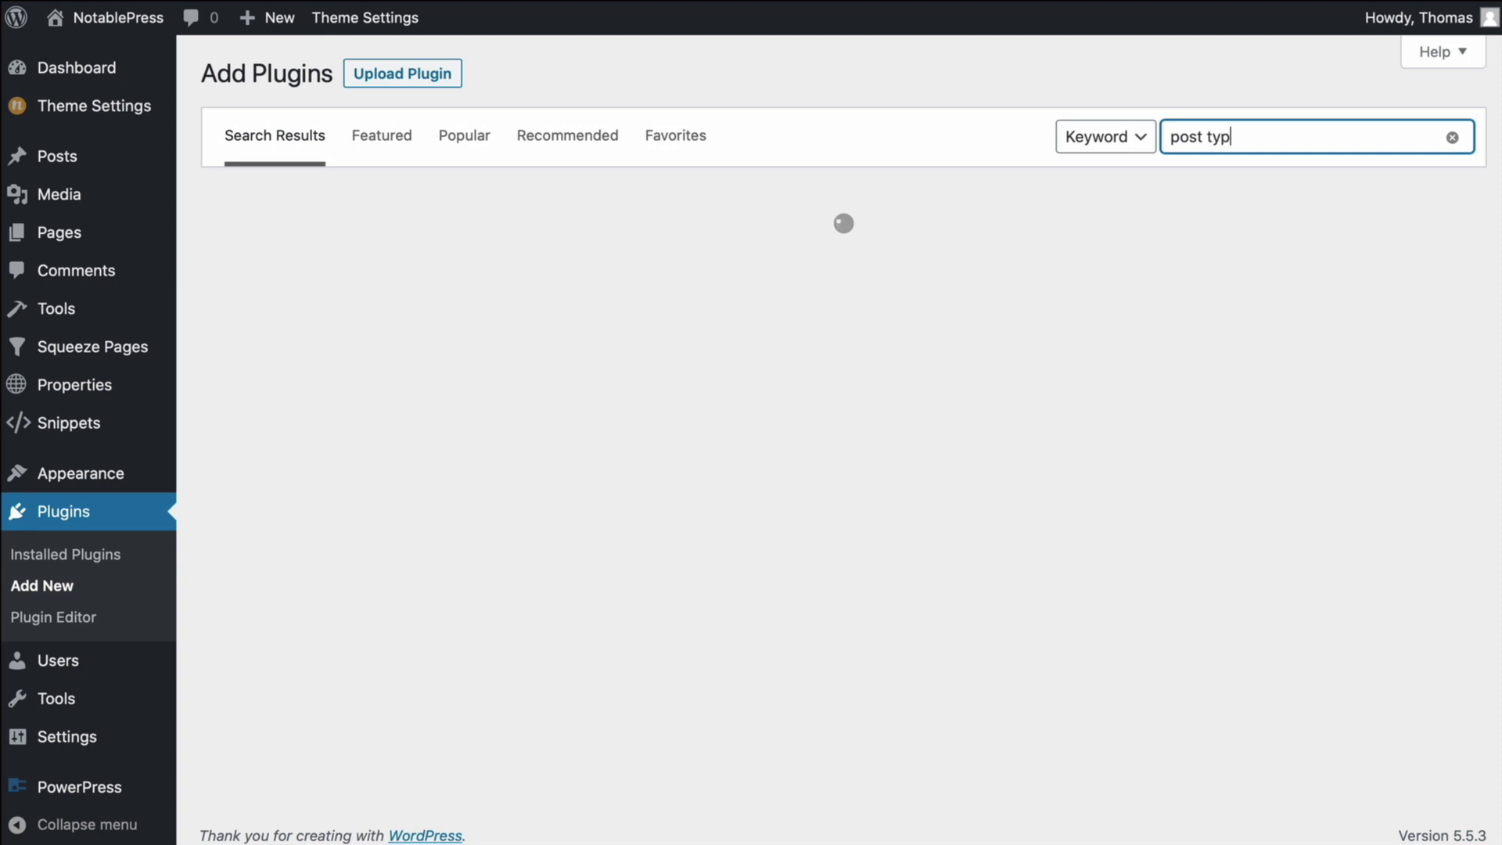
{"action": "type", "text": "e order"}
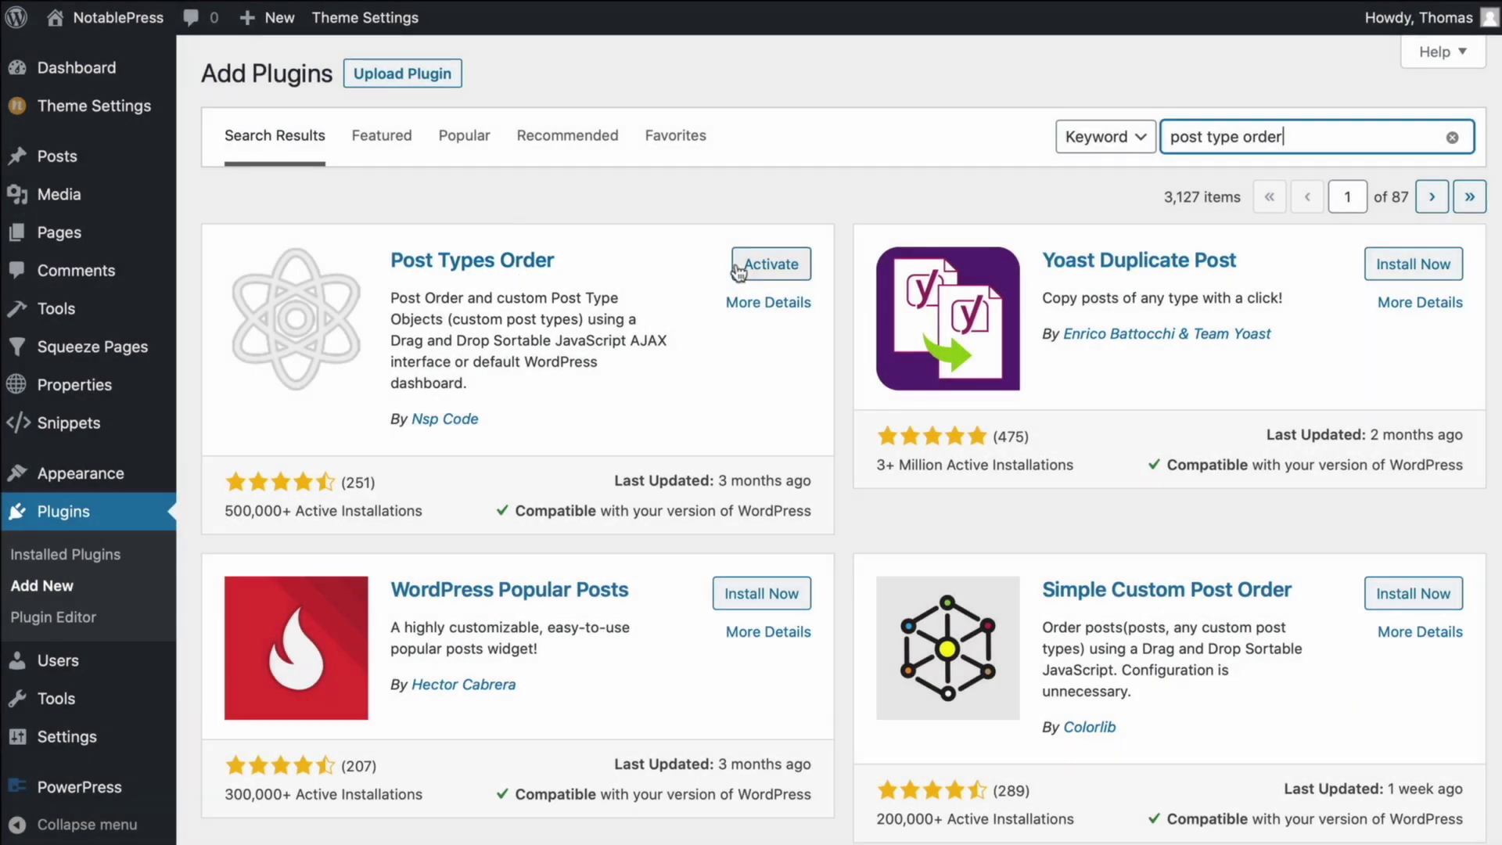
{"action": "left_click", "coordinate": [773, 266]}
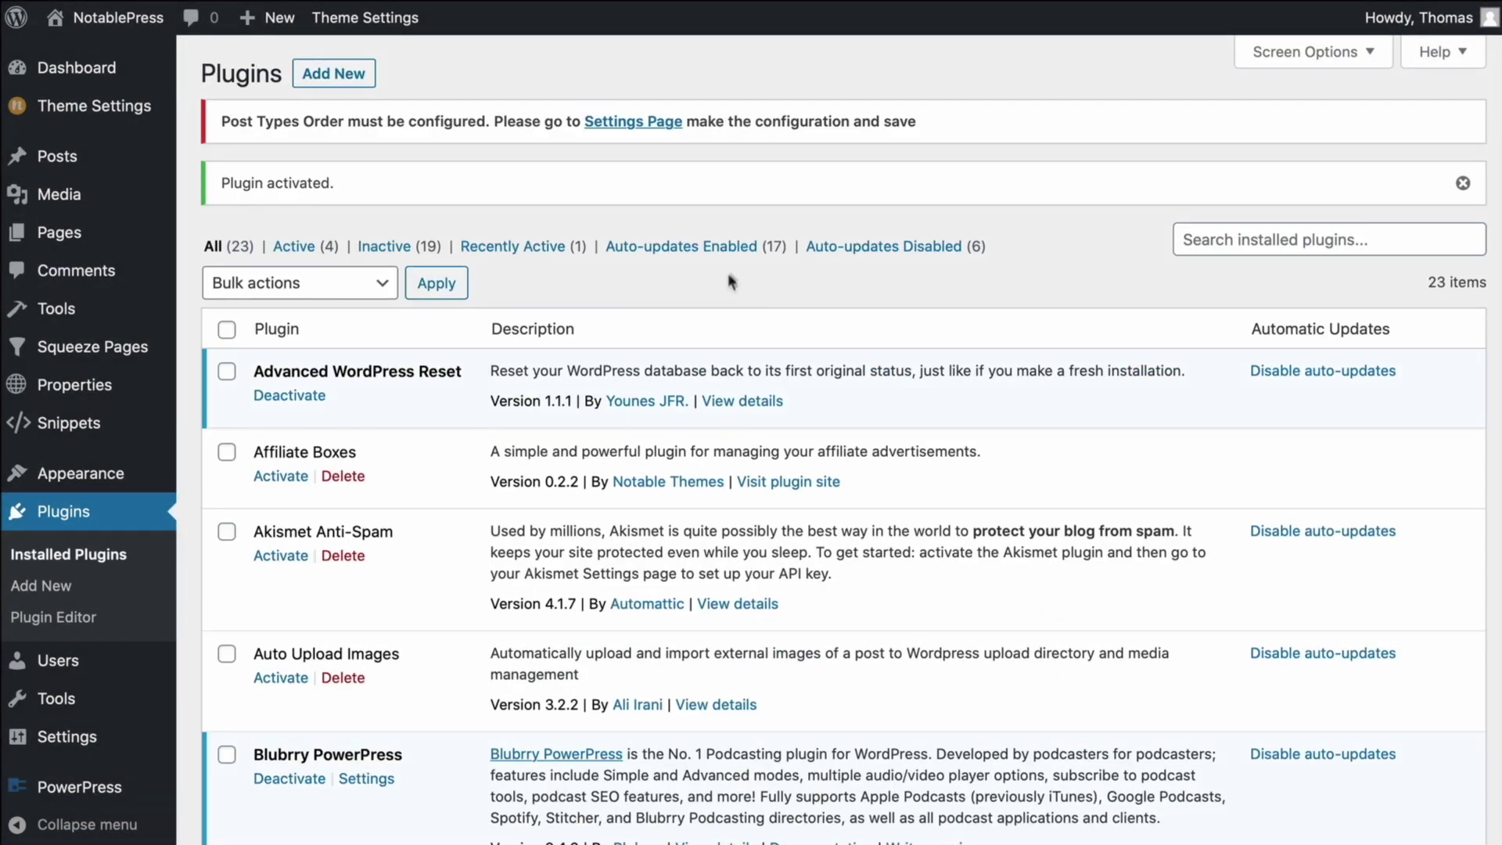
{"action": "scroll", "coordinate": [687, 344], "scroll_direction": "down", "scroll_amount": 1}
{"action": "scroll", "coordinate": [687, 336], "scroll_direction": "up", "scroll_amount": 1}
Step: In Post Types Order settings, set the Post and Media re-order interface to Hide
{"action": "left_click", "coordinate": [629, 125]}
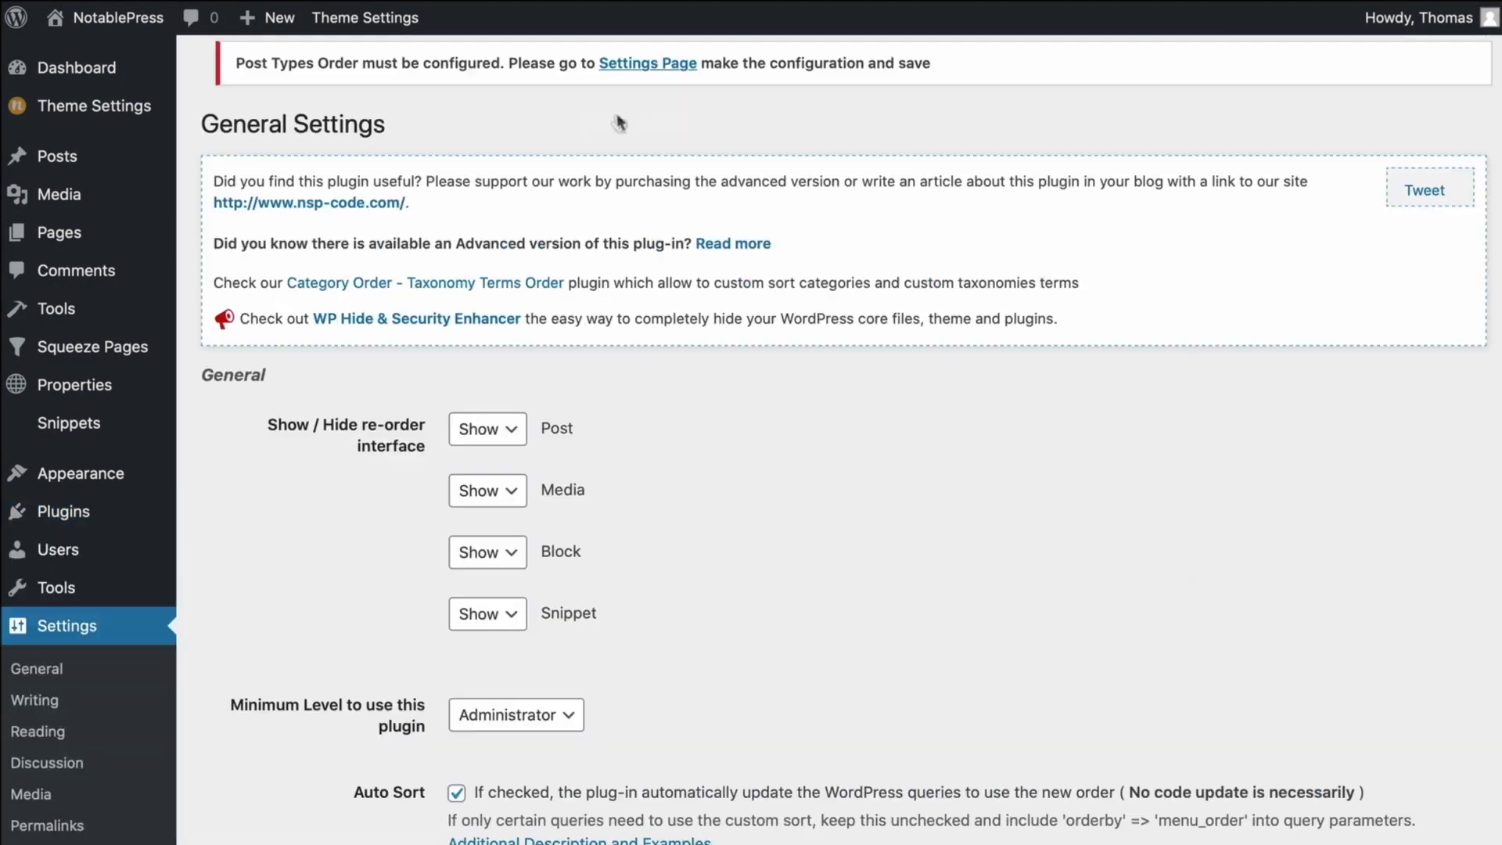
{"action": "scroll", "coordinate": [409, 460], "scroll_direction": "down", "scroll_amount": 3}
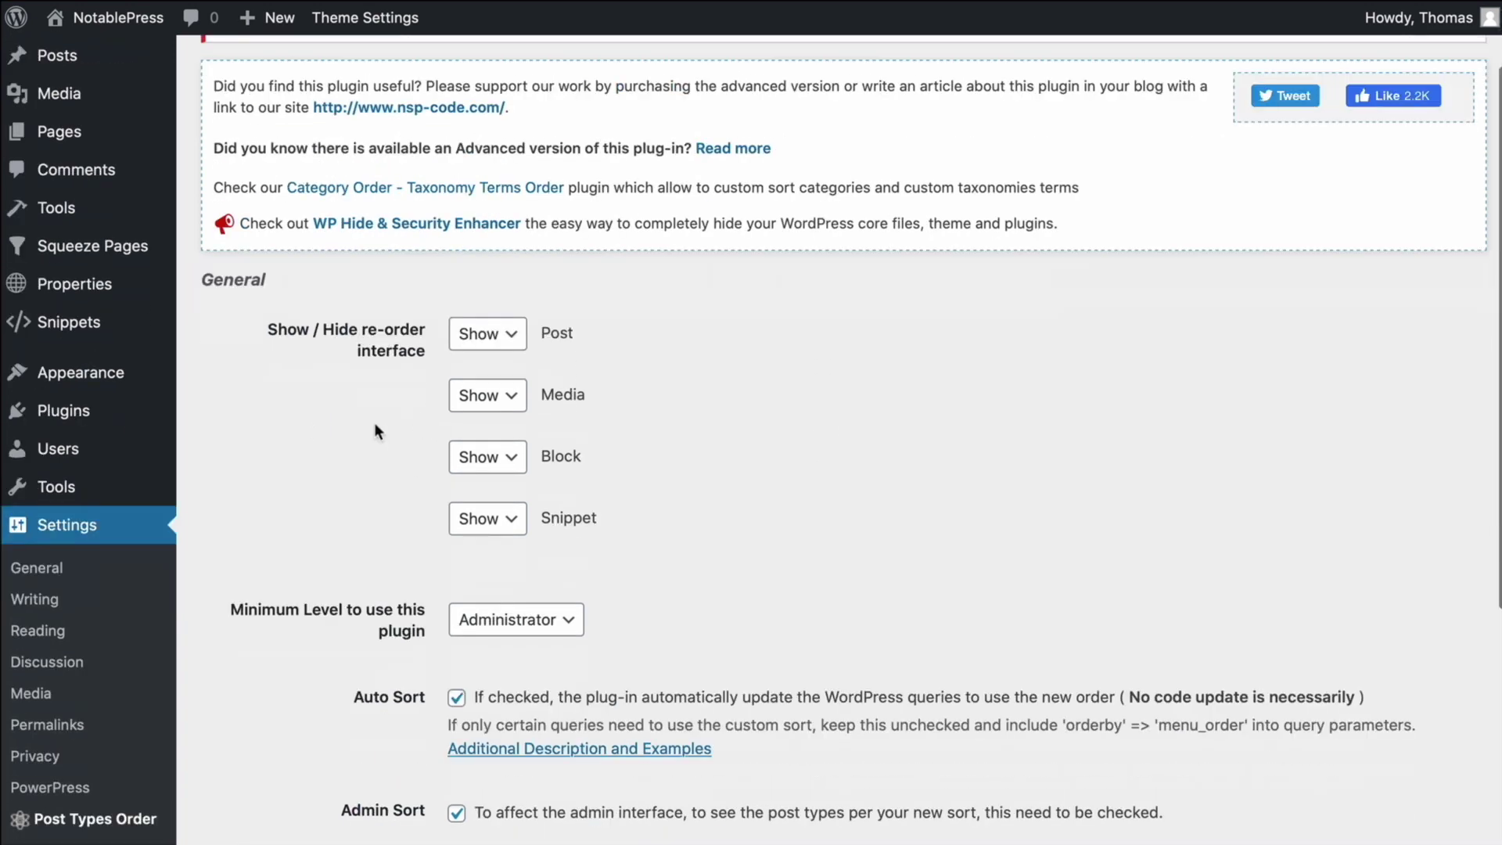
{"action": "scroll", "coordinate": [370, 445], "scroll_direction": "down", "scroll_amount": 1}
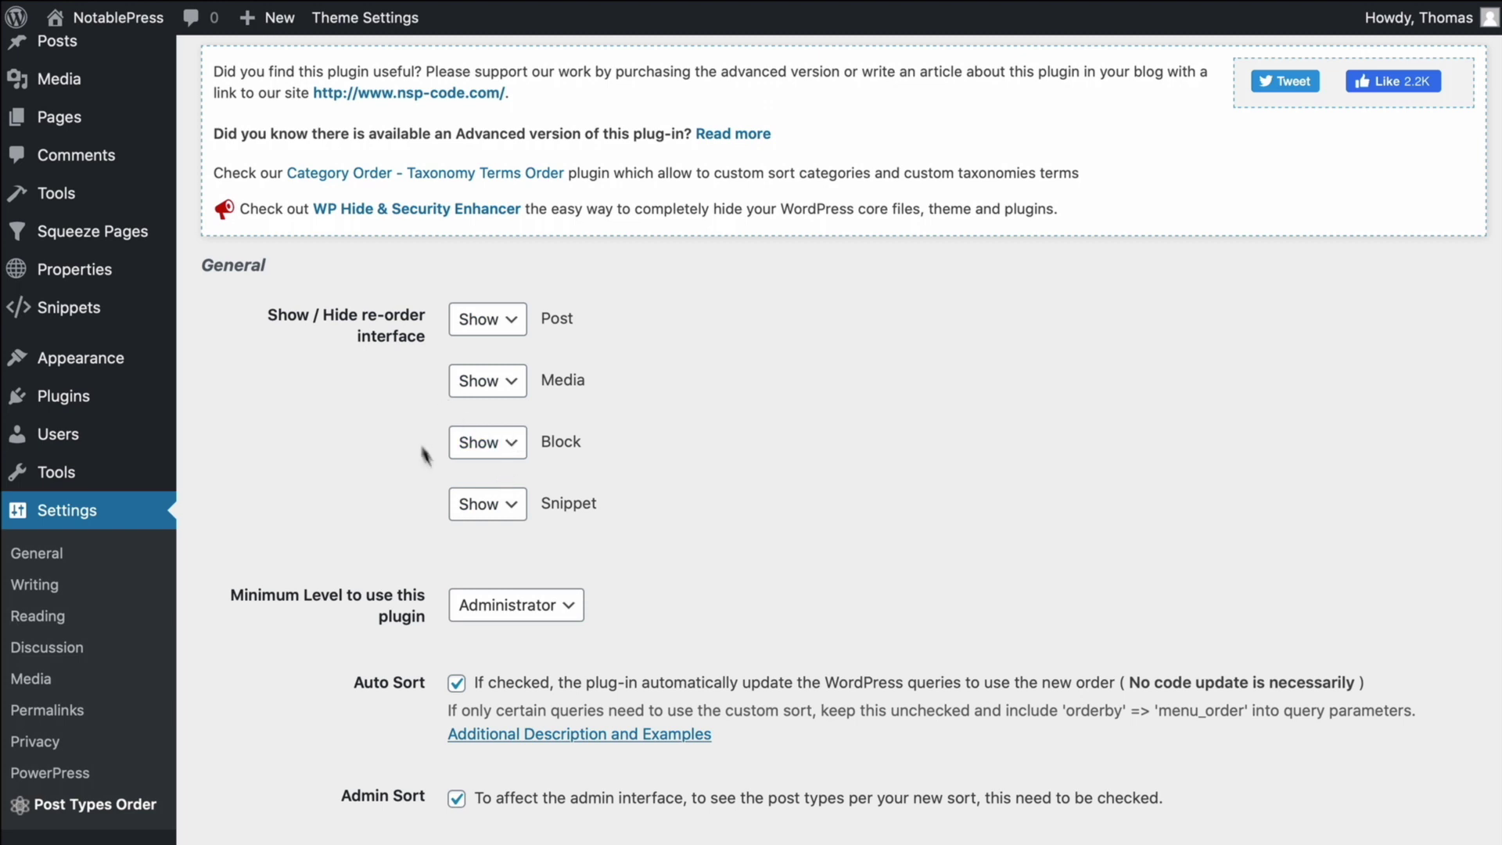
{"action": "left_click", "coordinate": [499, 322]}
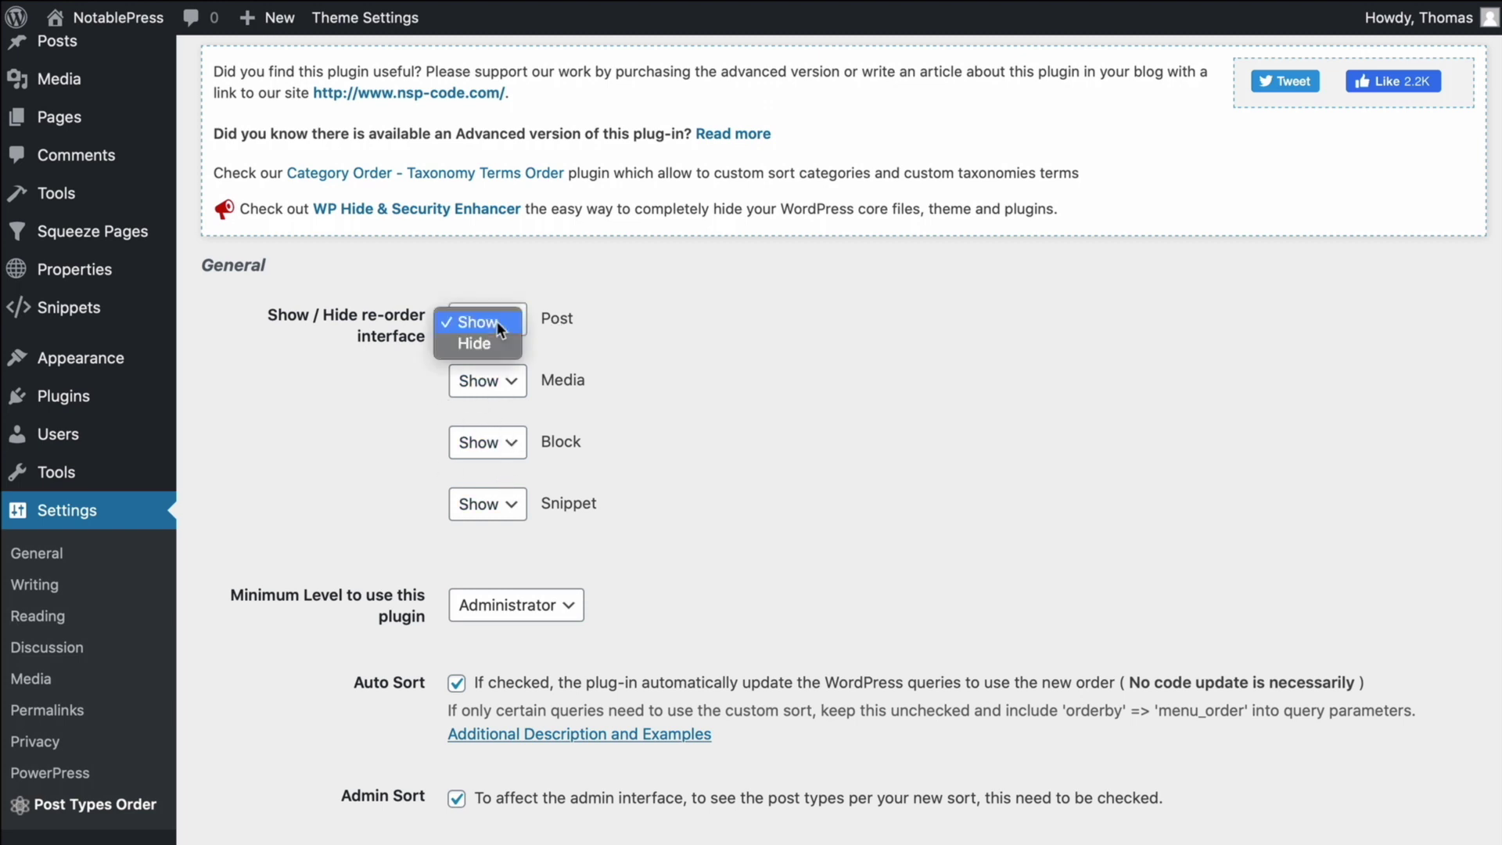
{"action": "left_click", "coordinate": [494, 345]}
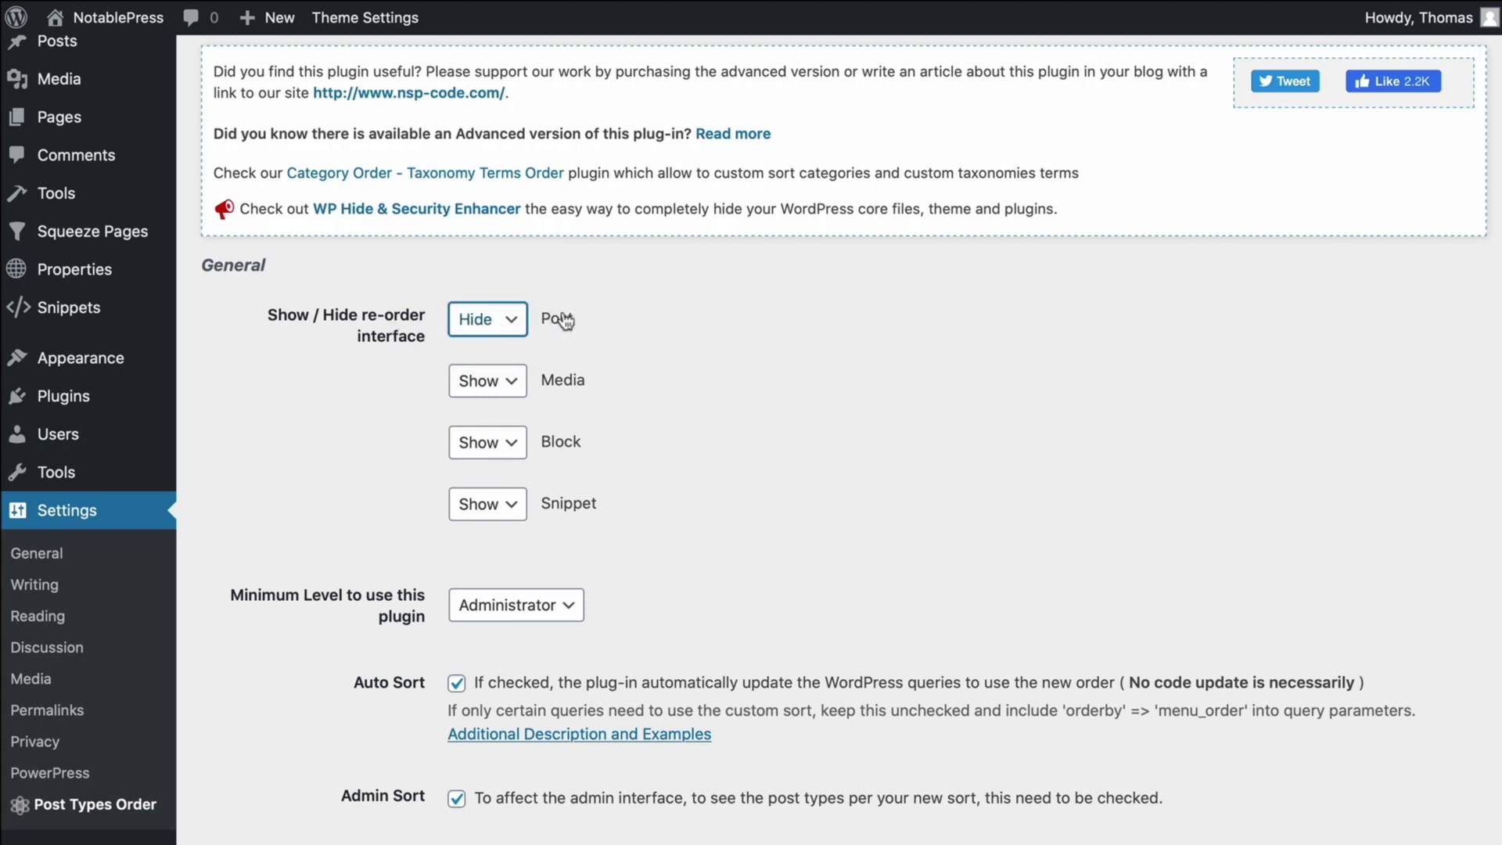
{"action": "scroll", "coordinate": [104, 148], "scroll_direction": "up", "scroll_amount": 2}
{"action": "mouse_move", "coordinate": [61, 146]}
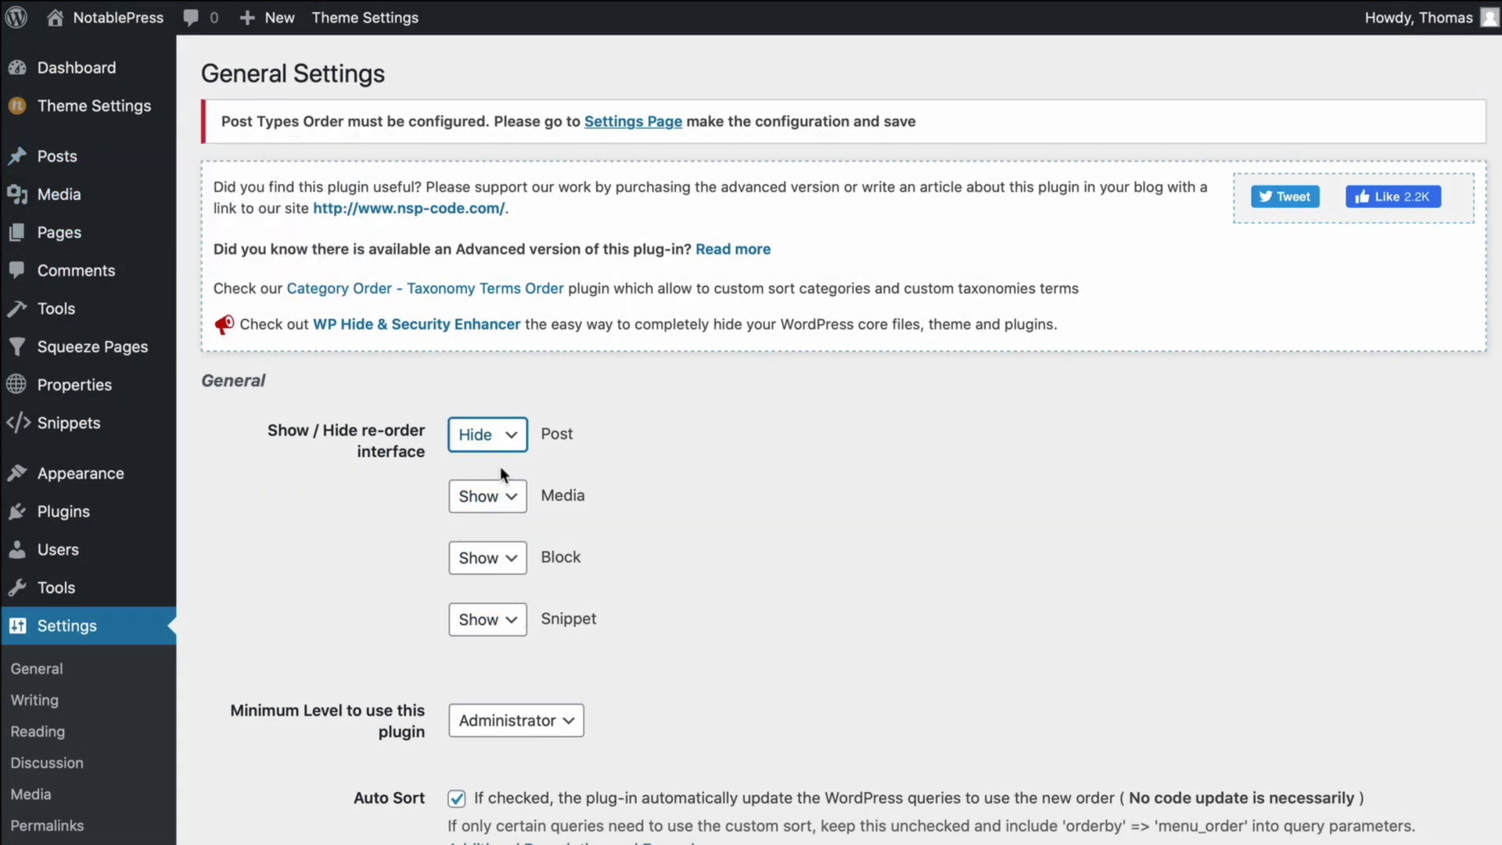
{"action": "scroll", "coordinate": [630, 521], "scroll_direction": "down", "scroll_amount": 1}
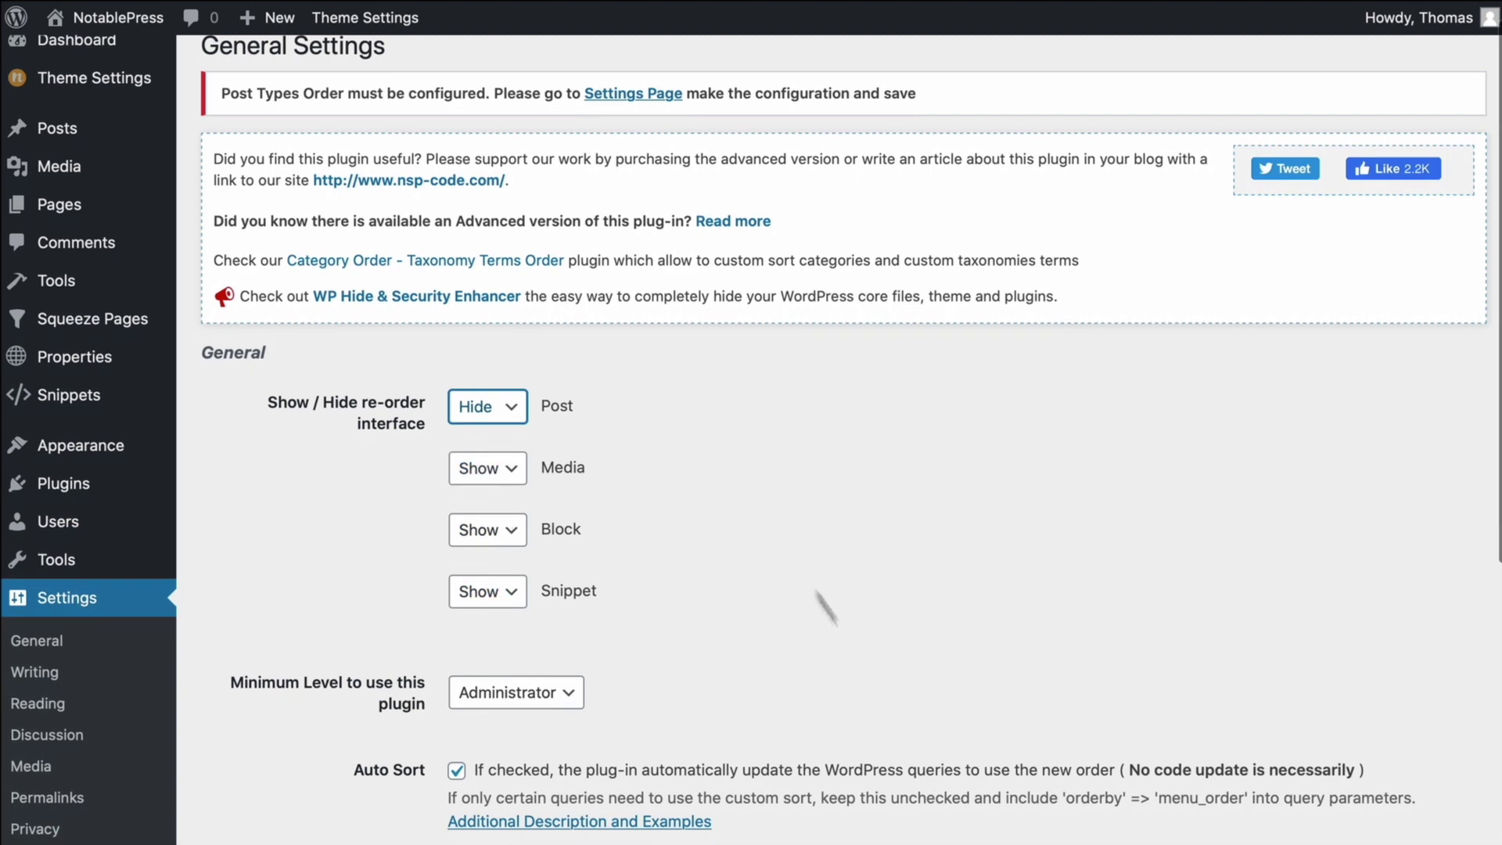
{"action": "left_click", "coordinate": [487, 472]}
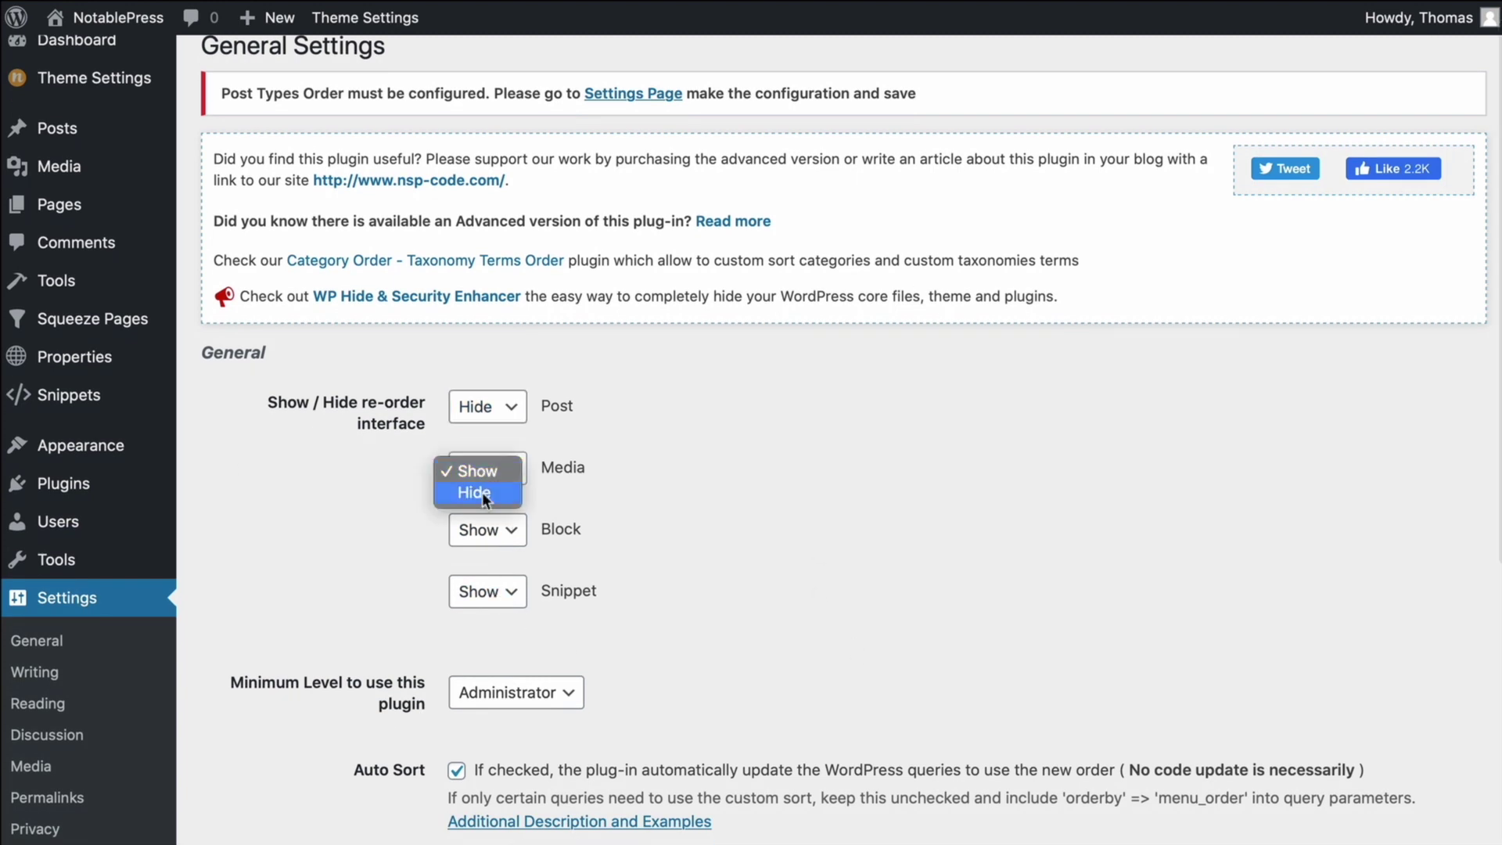
{"action": "left_click", "coordinate": [477, 491]}
{"action": "scroll", "coordinate": [304, 646], "scroll_direction": "down", "scroll_amount": 5}
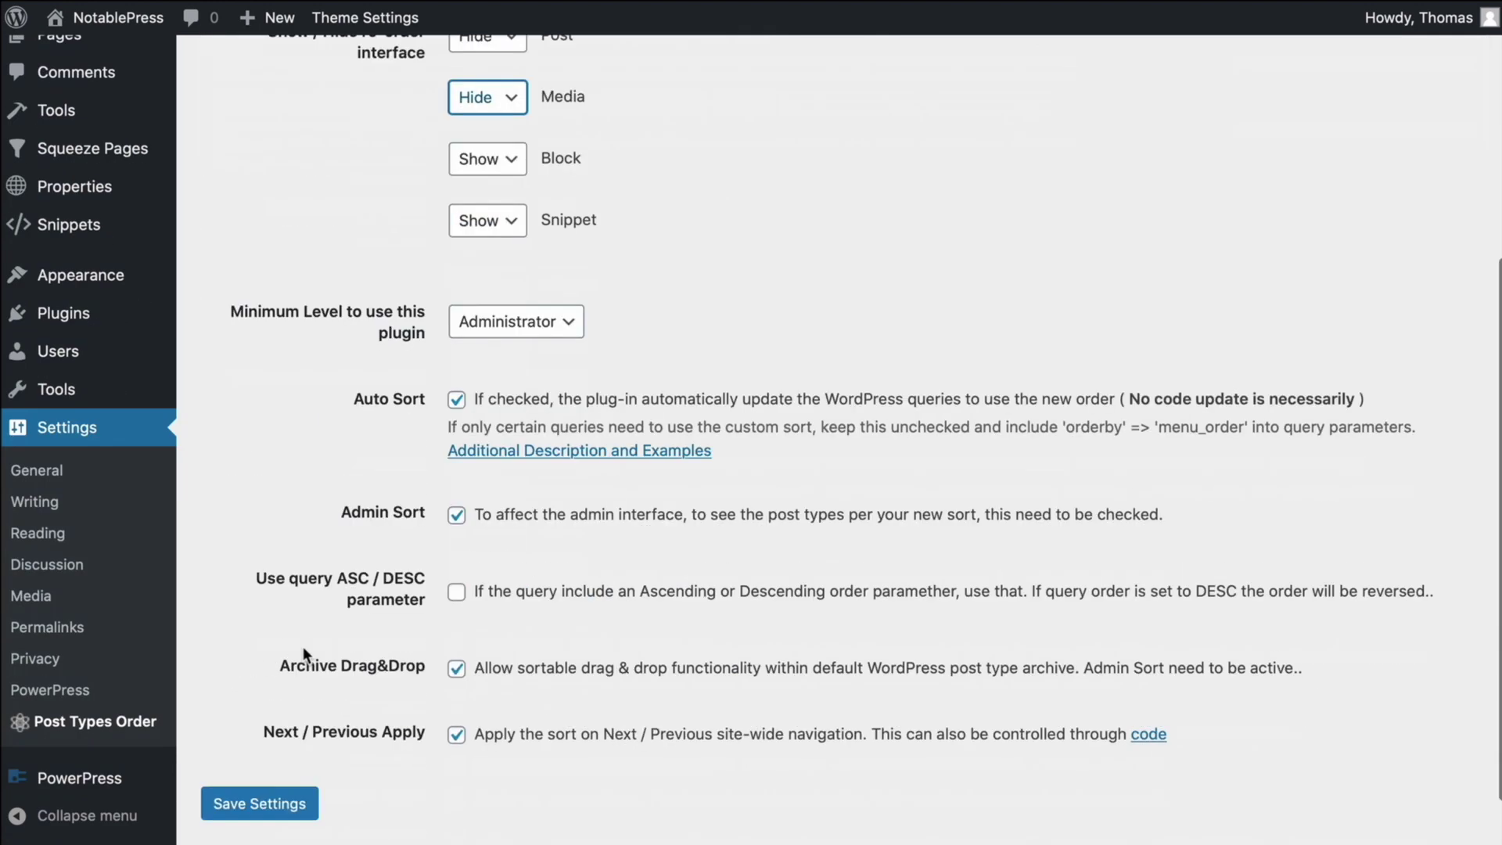
{"action": "scroll", "coordinate": [303, 647], "scroll_direction": "up", "scroll_amount": 3}
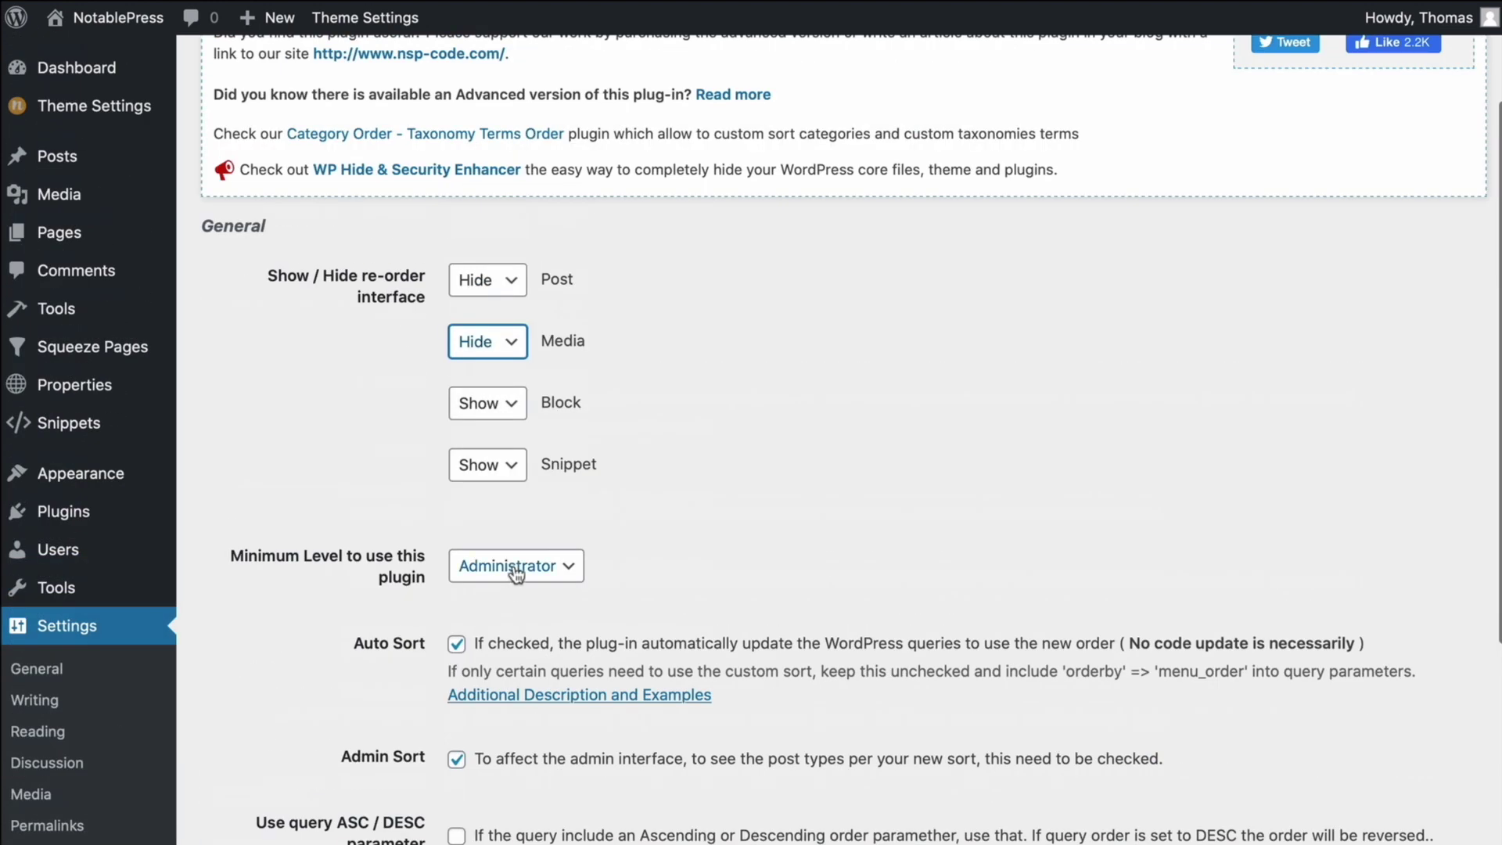
Step: Keep Administrator as the minimum level and save the Post Types Order settings
{"action": "left_click", "coordinate": [522, 571]}
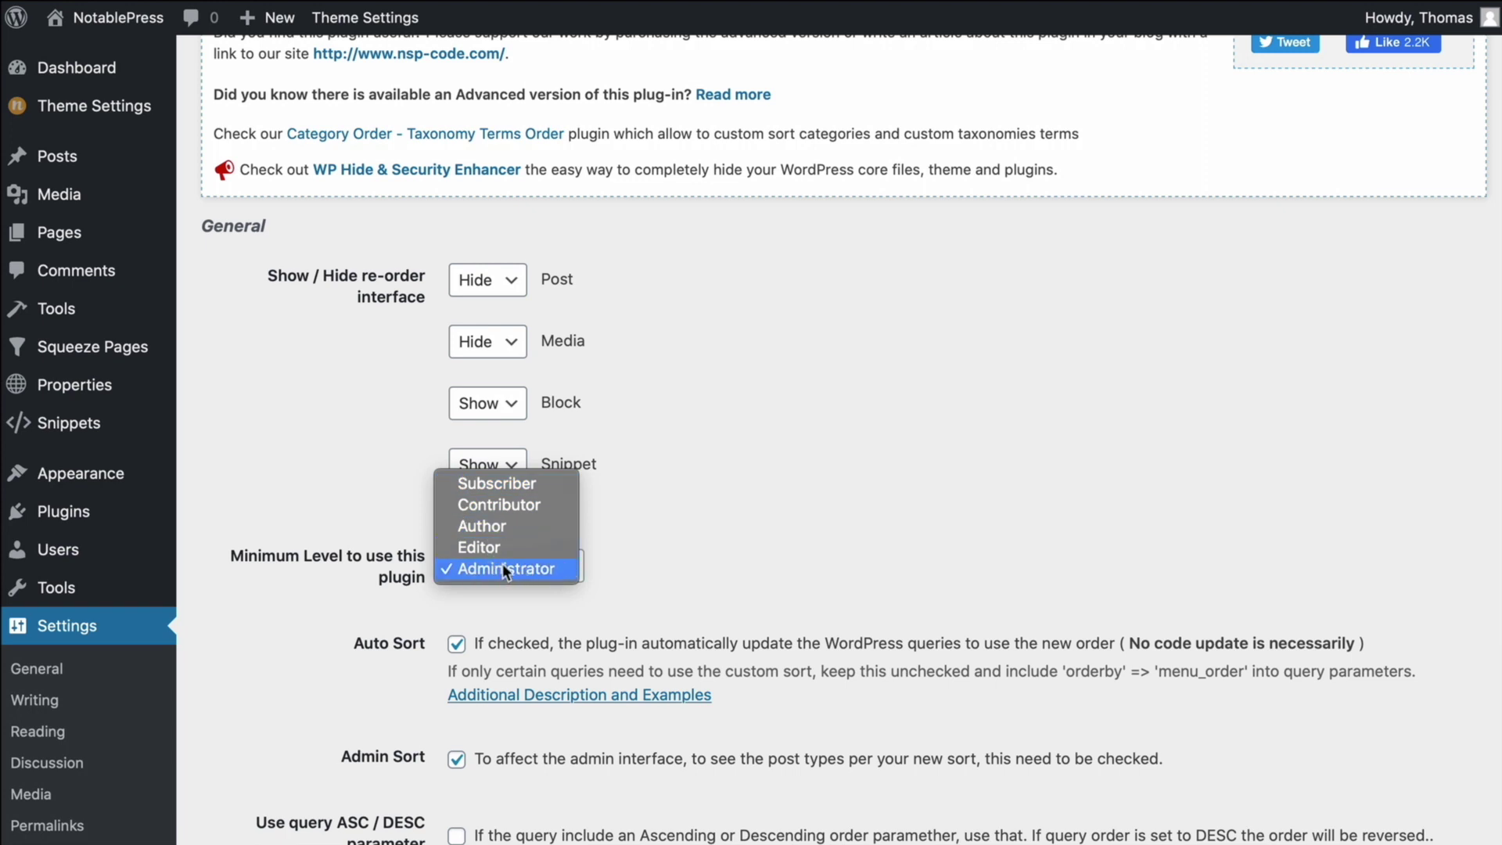
{"action": "left_click", "coordinate": [263, 562]}
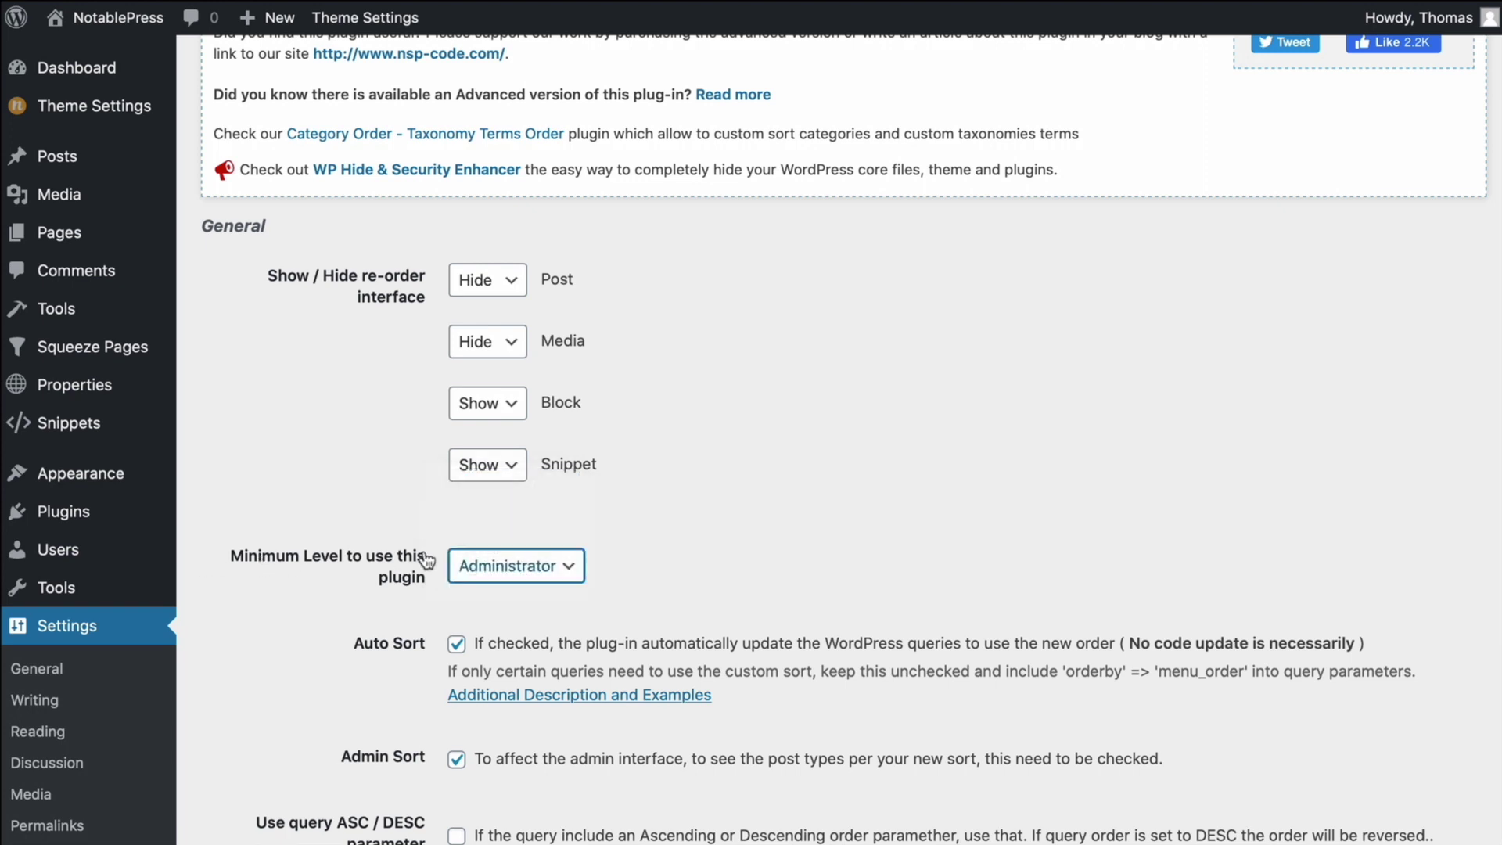
{"action": "left_click", "coordinate": [798, 552]}
{"action": "scroll", "coordinate": [746, 562], "scroll_direction": "down", "scroll_amount": 1}
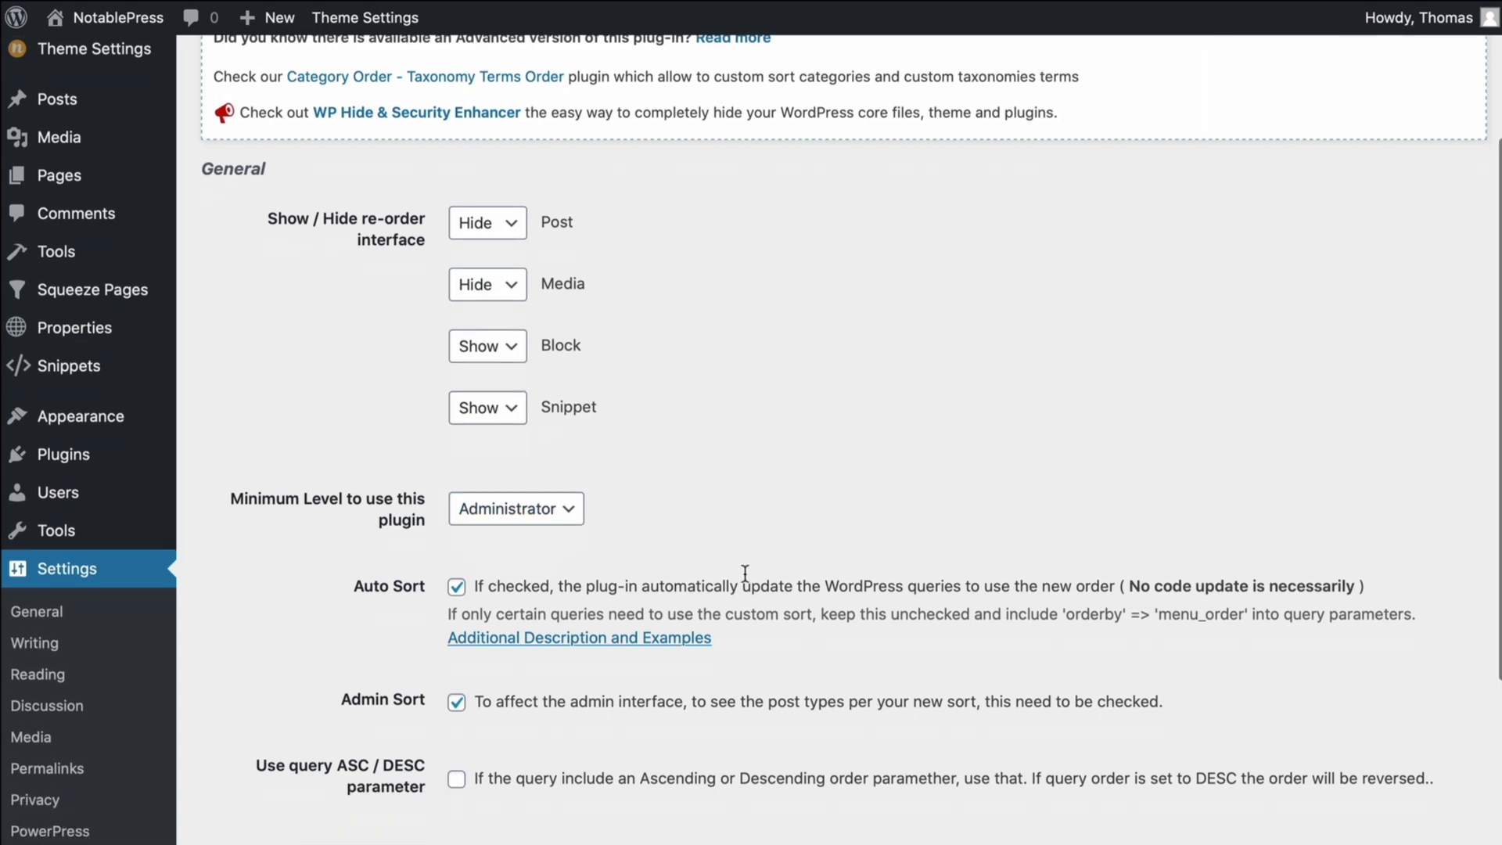
{"action": "scroll", "coordinate": [601, 586], "scroll_direction": "down", "scroll_amount": 1}
{"action": "scroll", "coordinate": [565, 583], "scroll_direction": "down", "scroll_amount": 5}
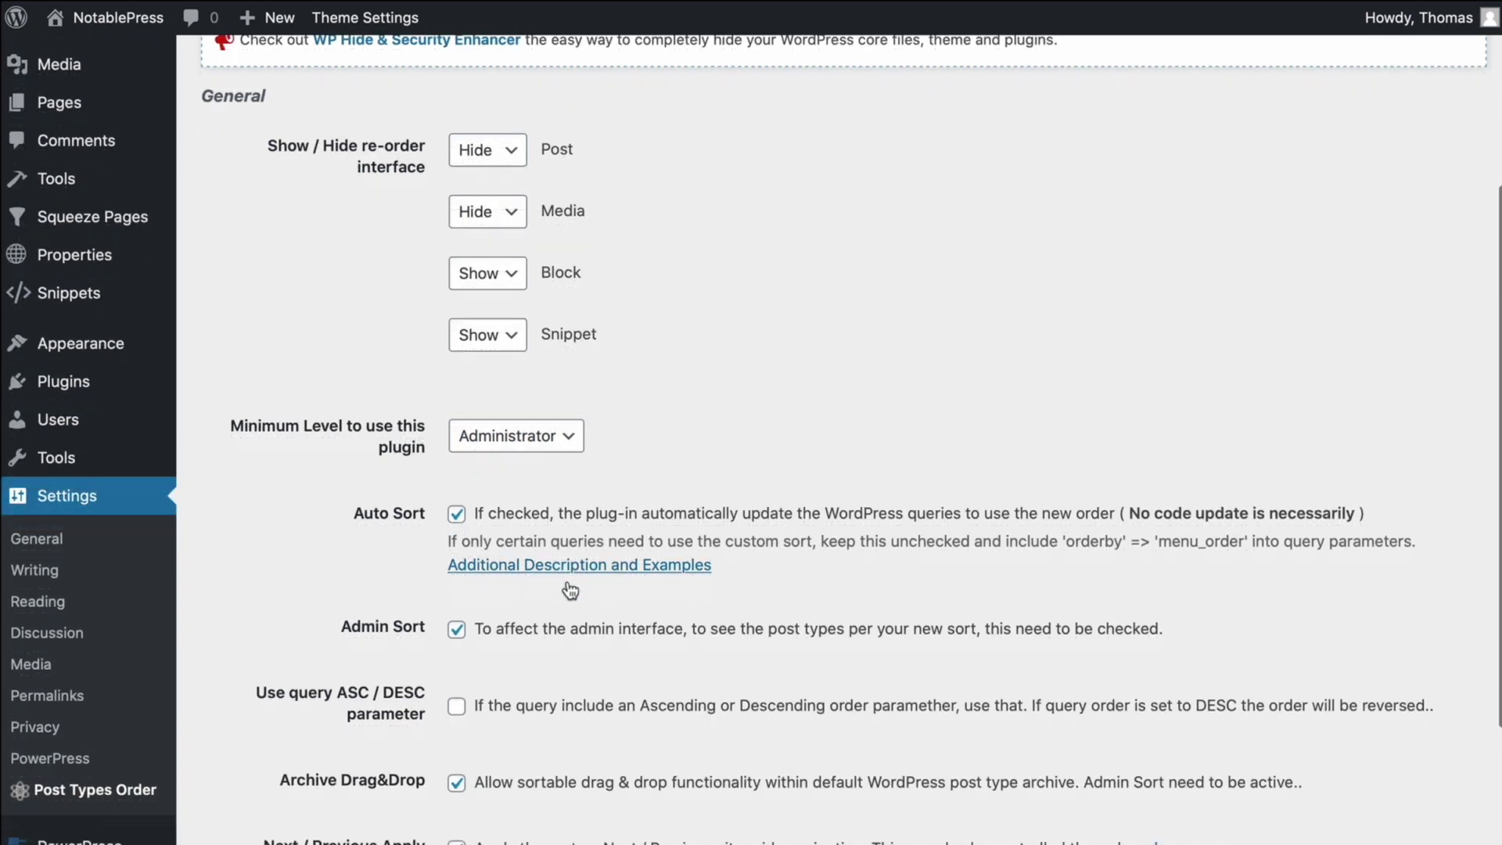
{"action": "left_click", "coordinate": [265, 750]}
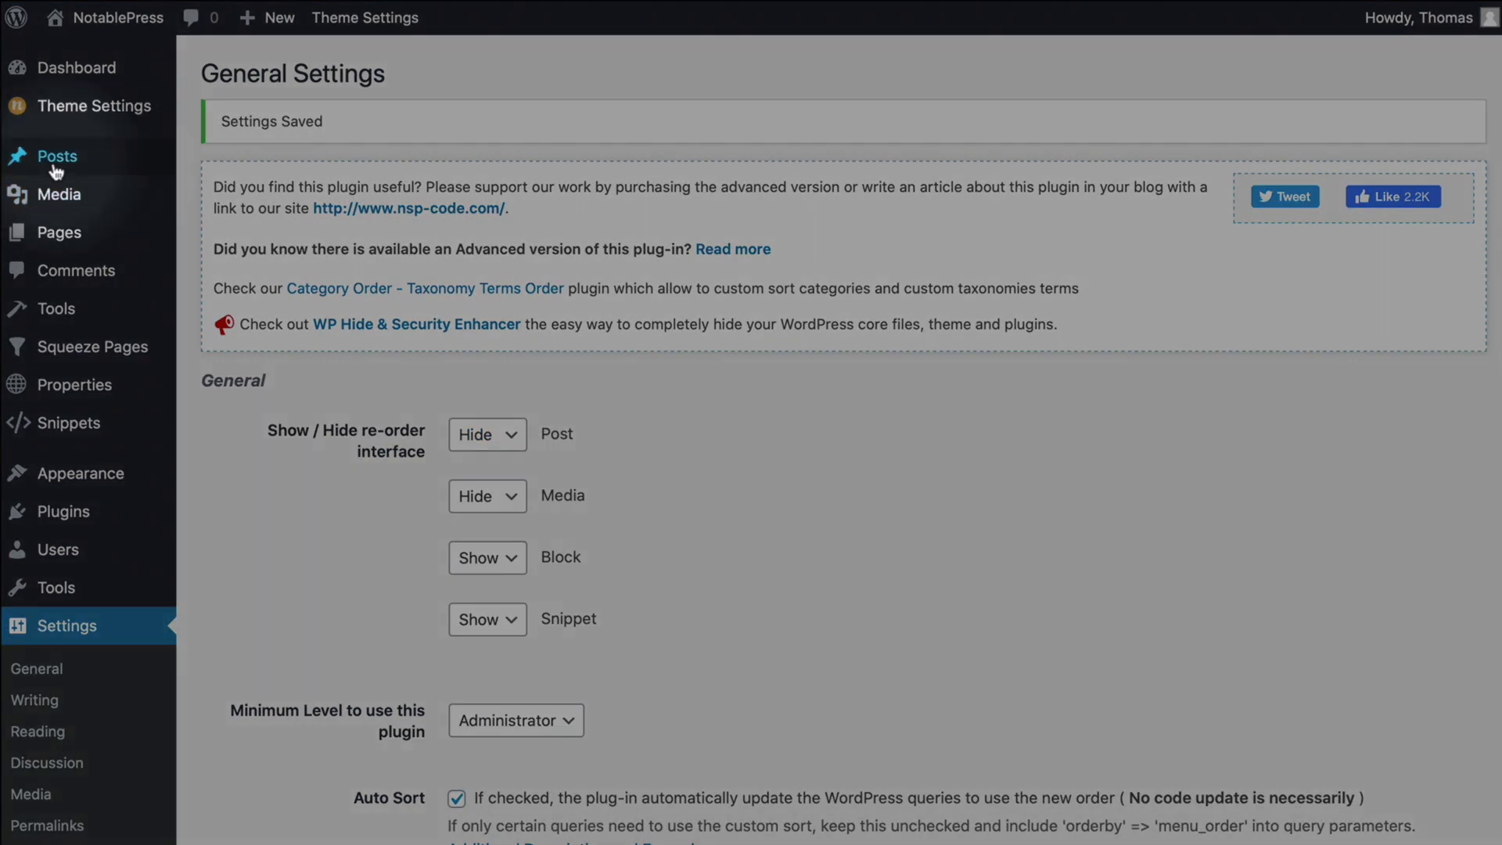
Step: Open the Properties posts list from the admin sidebar
{"action": "mouse_move", "coordinate": [76, 165]}
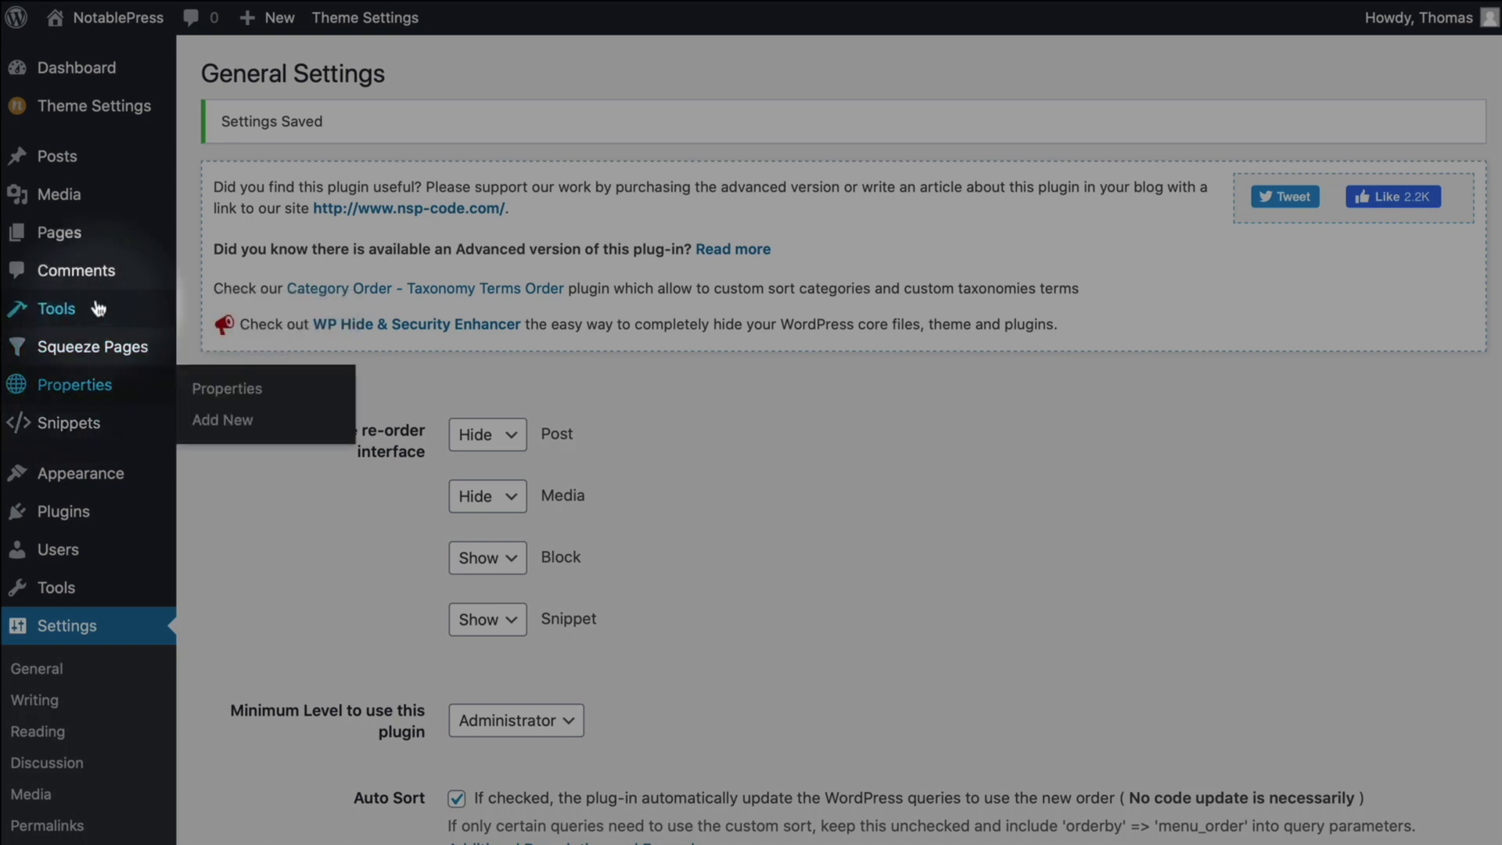
{"action": "mouse_move", "coordinate": [112, 427]}
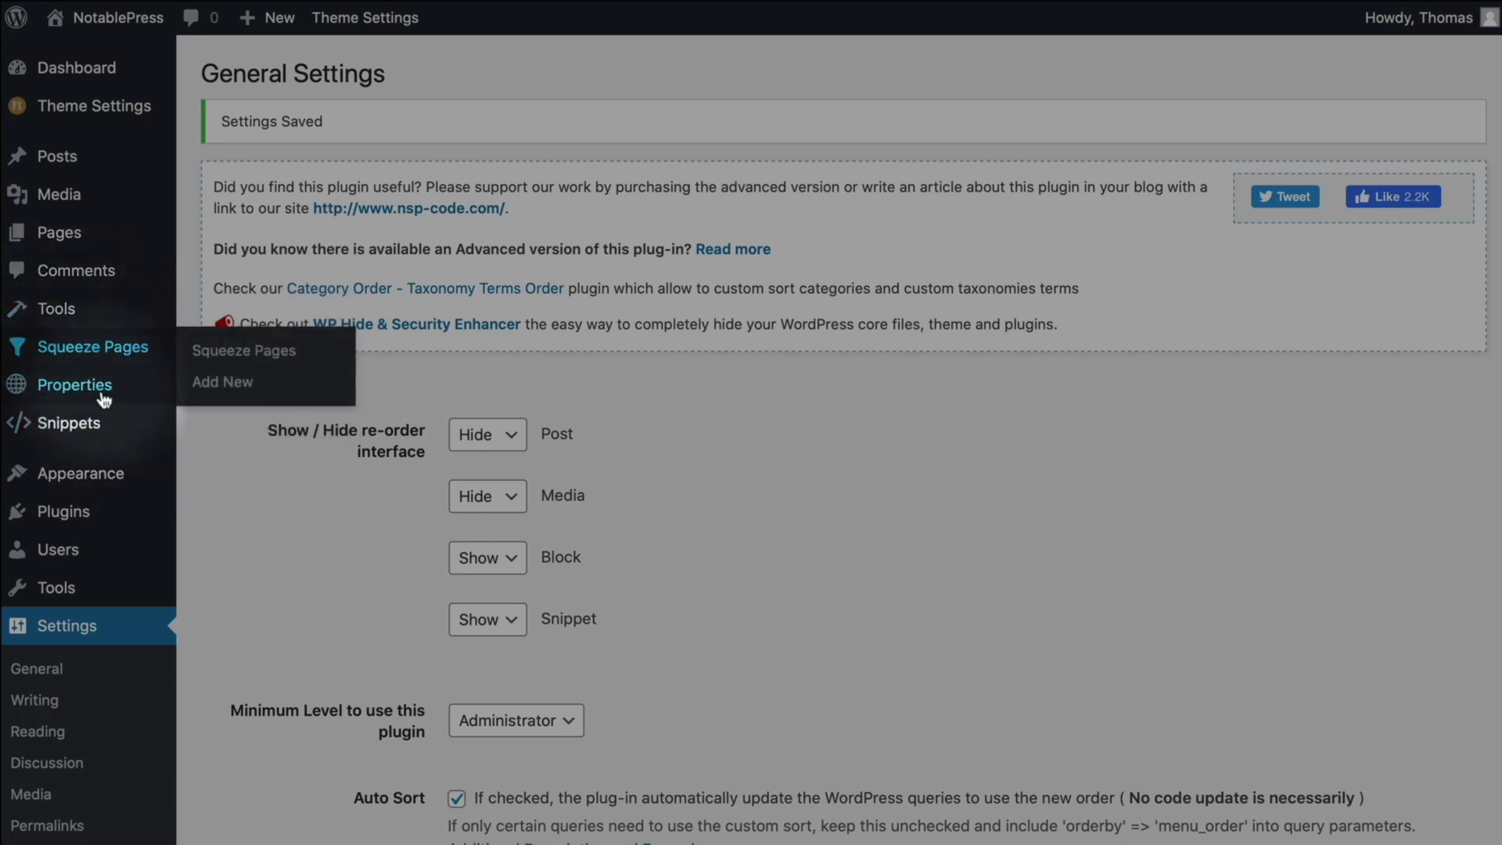
{"action": "mouse_move", "coordinate": [103, 401]}
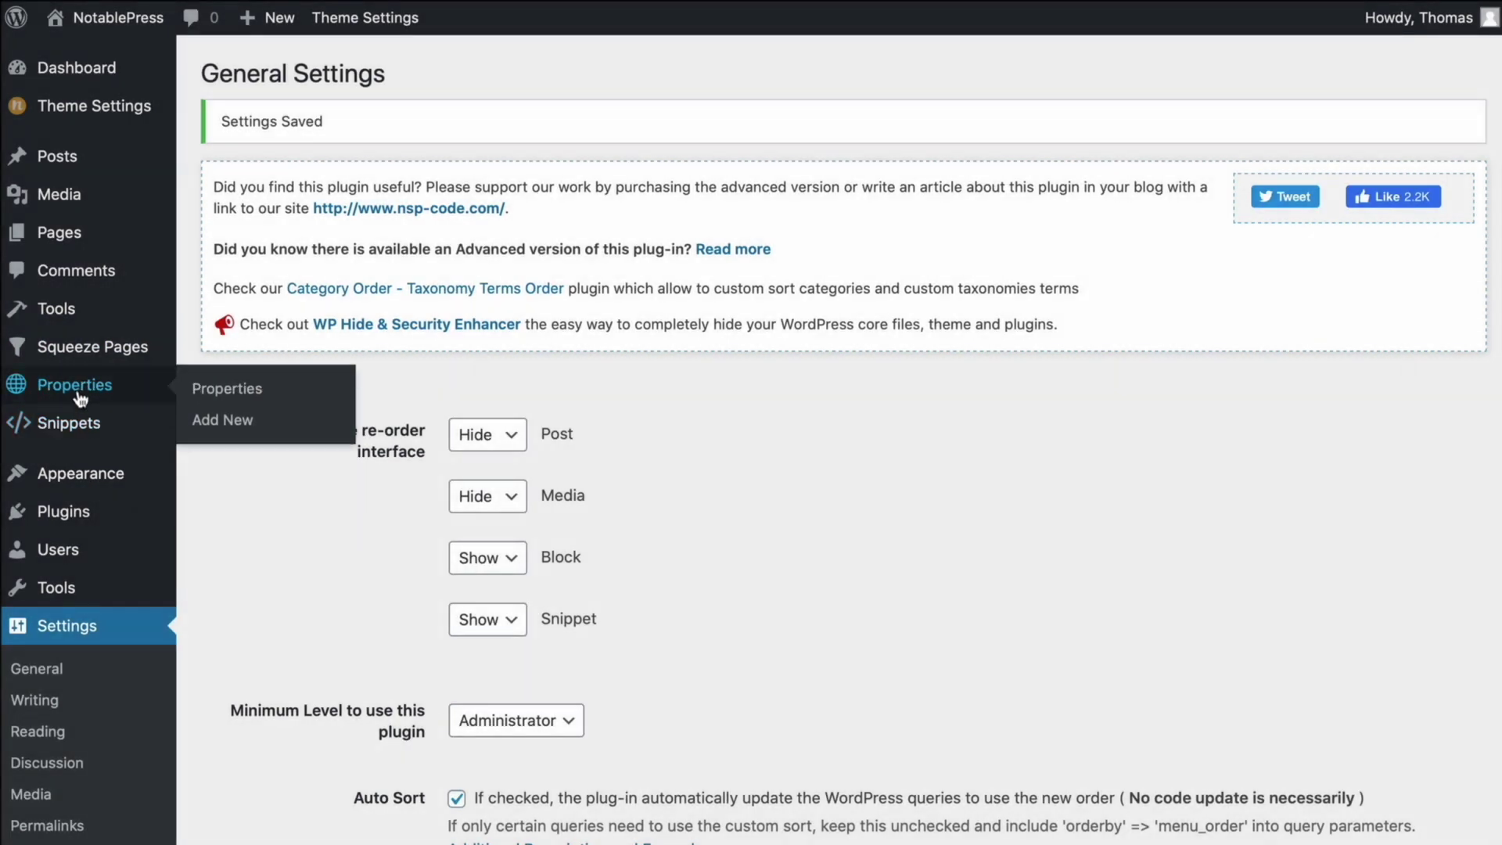
{"action": "left_click", "coordinate": [81, 398]}
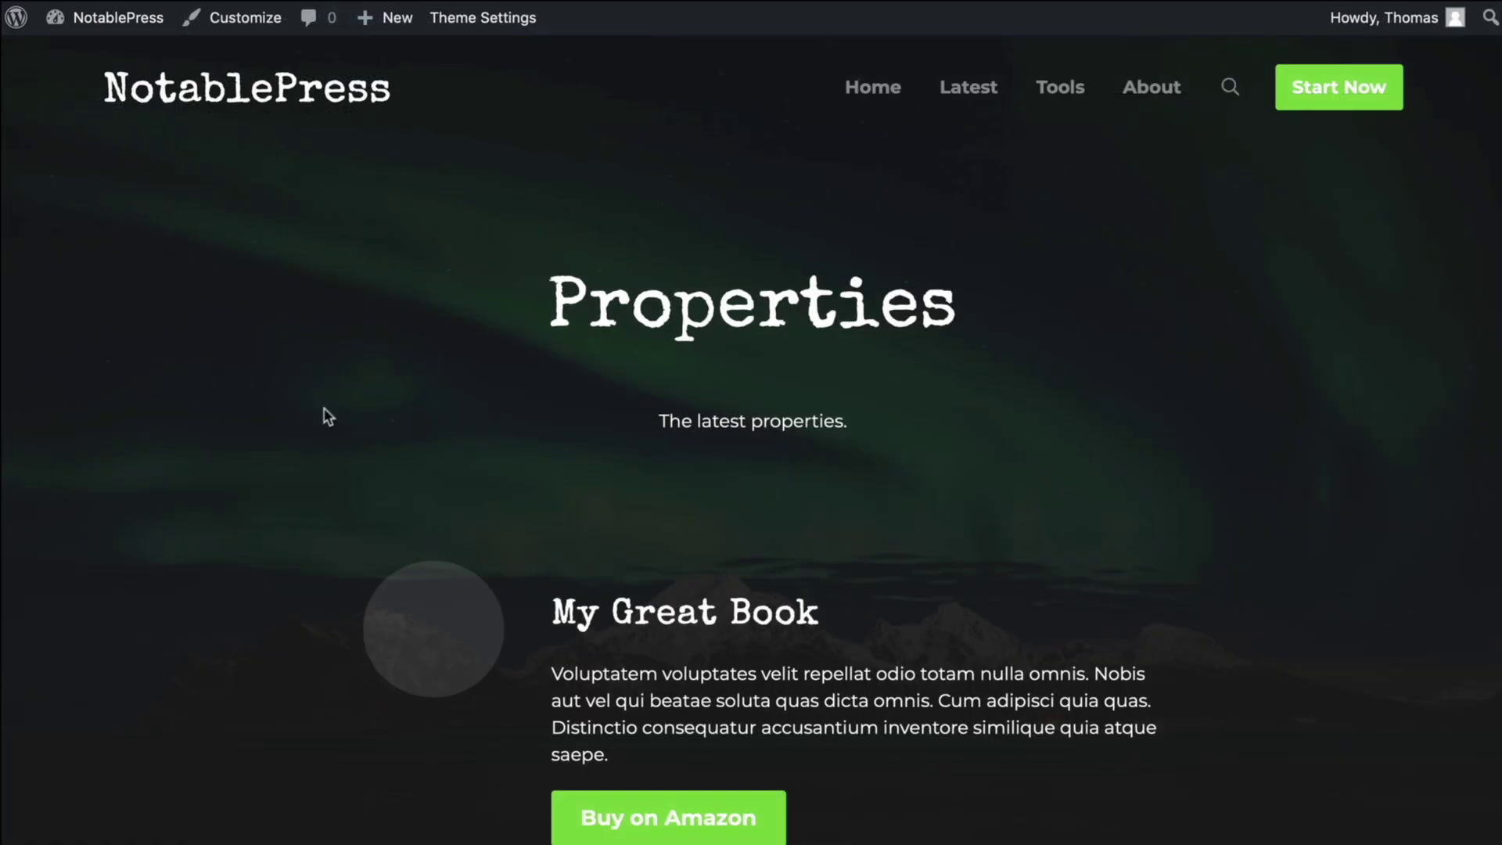
{"action": "scroll", "coordinate": [323, 409], "scroll_direction": "down", "scroll_amount": 2}
{"action": "scroll", "coordinate": [321, 408], "scroll_direction": "up", "scroll_amount": 1}
{"action": "left_click_drag", "start_coordinate": [372, 258], "coordinate": [1218, 252]}
{"action": "left_click", "coordinate": [1218, 252]}
{"action": "scroll", "coordinate": [1077, 414], "scroll_direction": "down", "scroll_amount": 10}
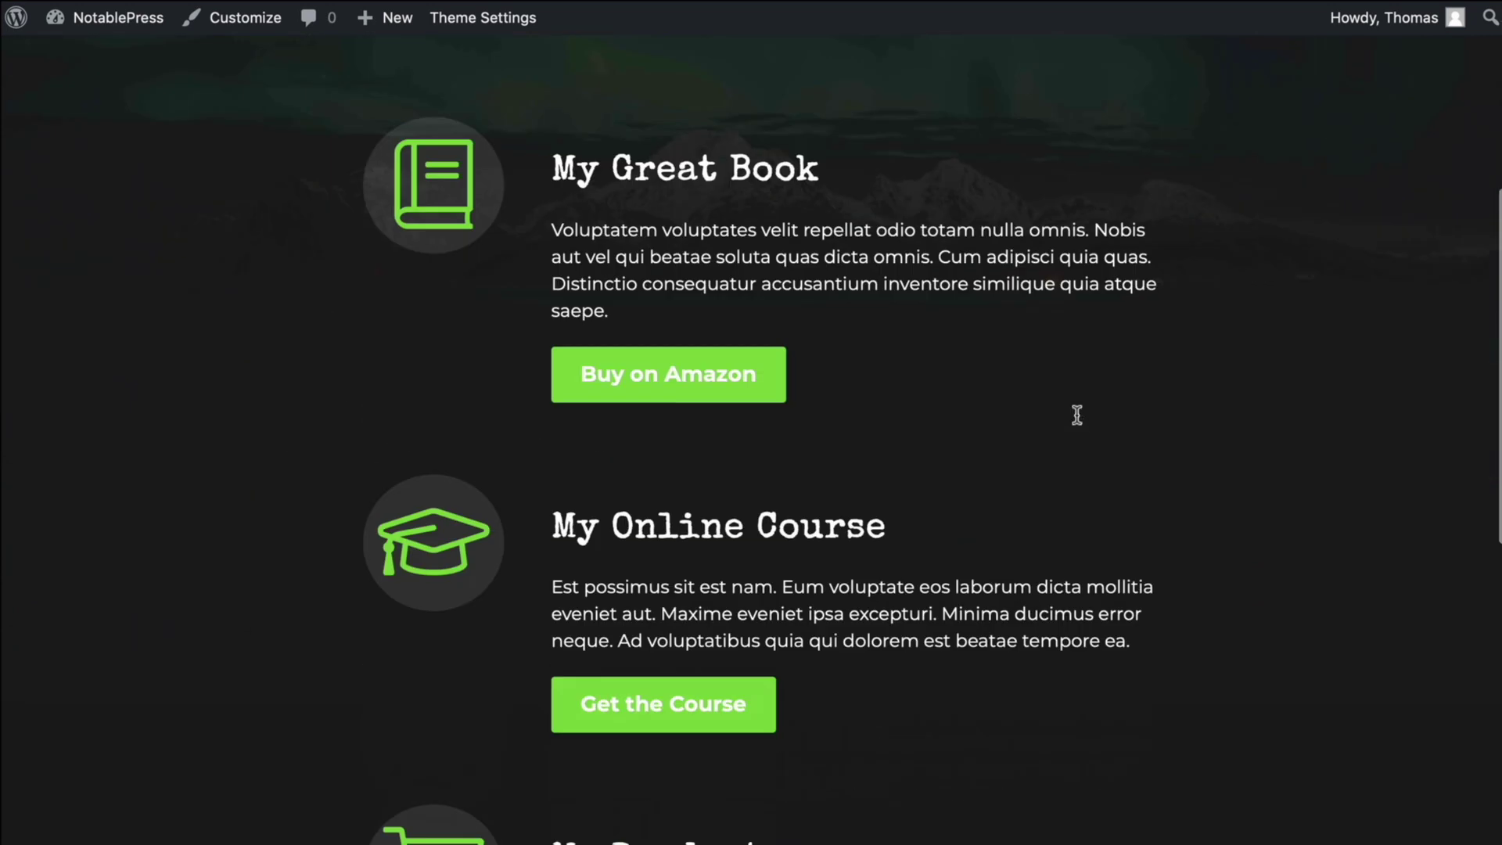
{"action": "scroll", "coordinate": [1077, 415], "scroll_direction": "up", "scroll_amount": 5}
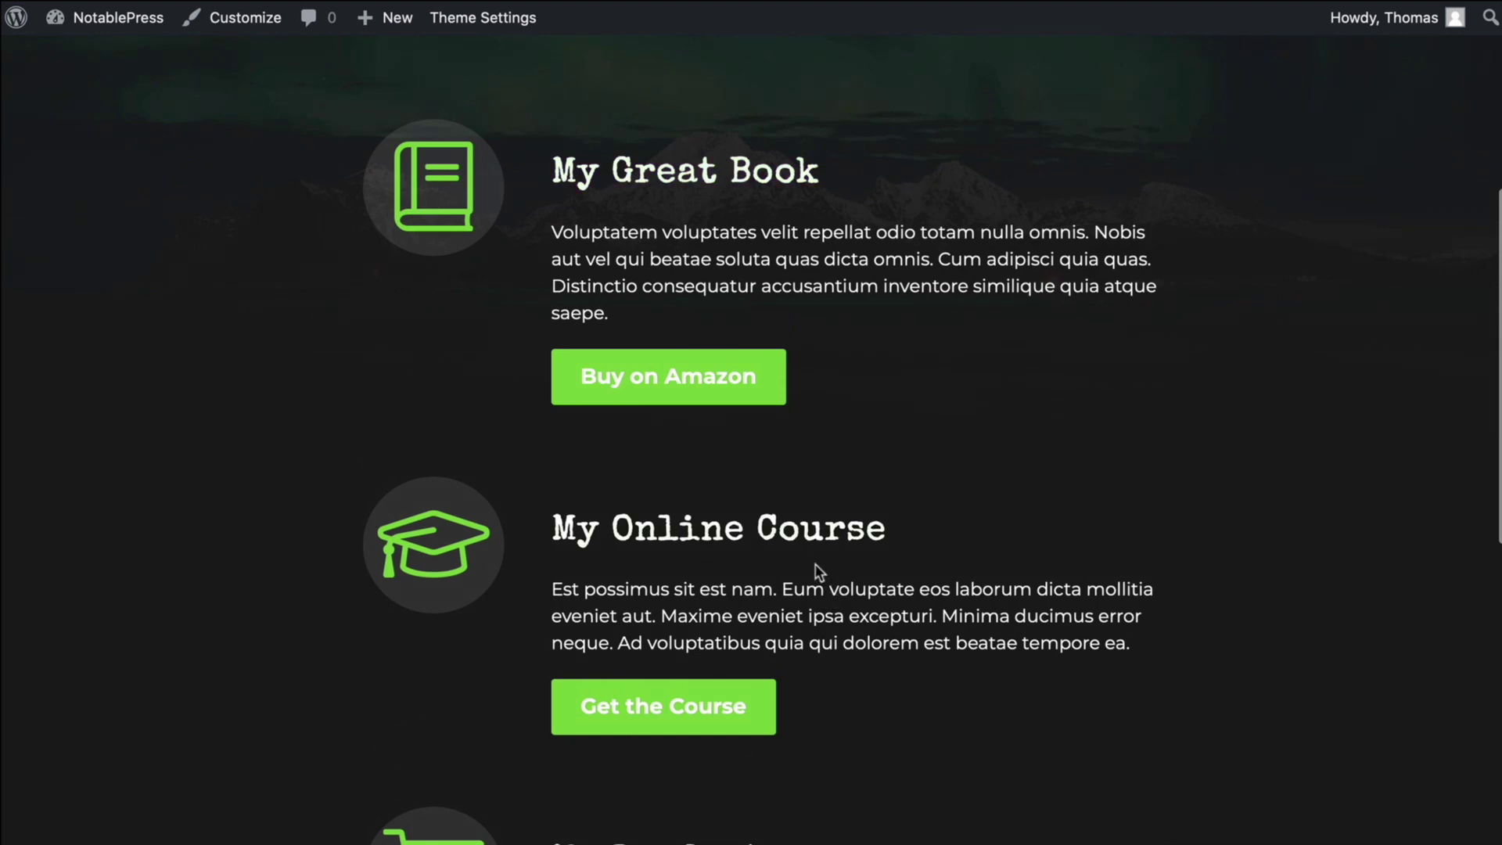
{"action": "scroll", "coordinate": [814, 557], "scroll_direction": "down", "scroll_amount": 2}
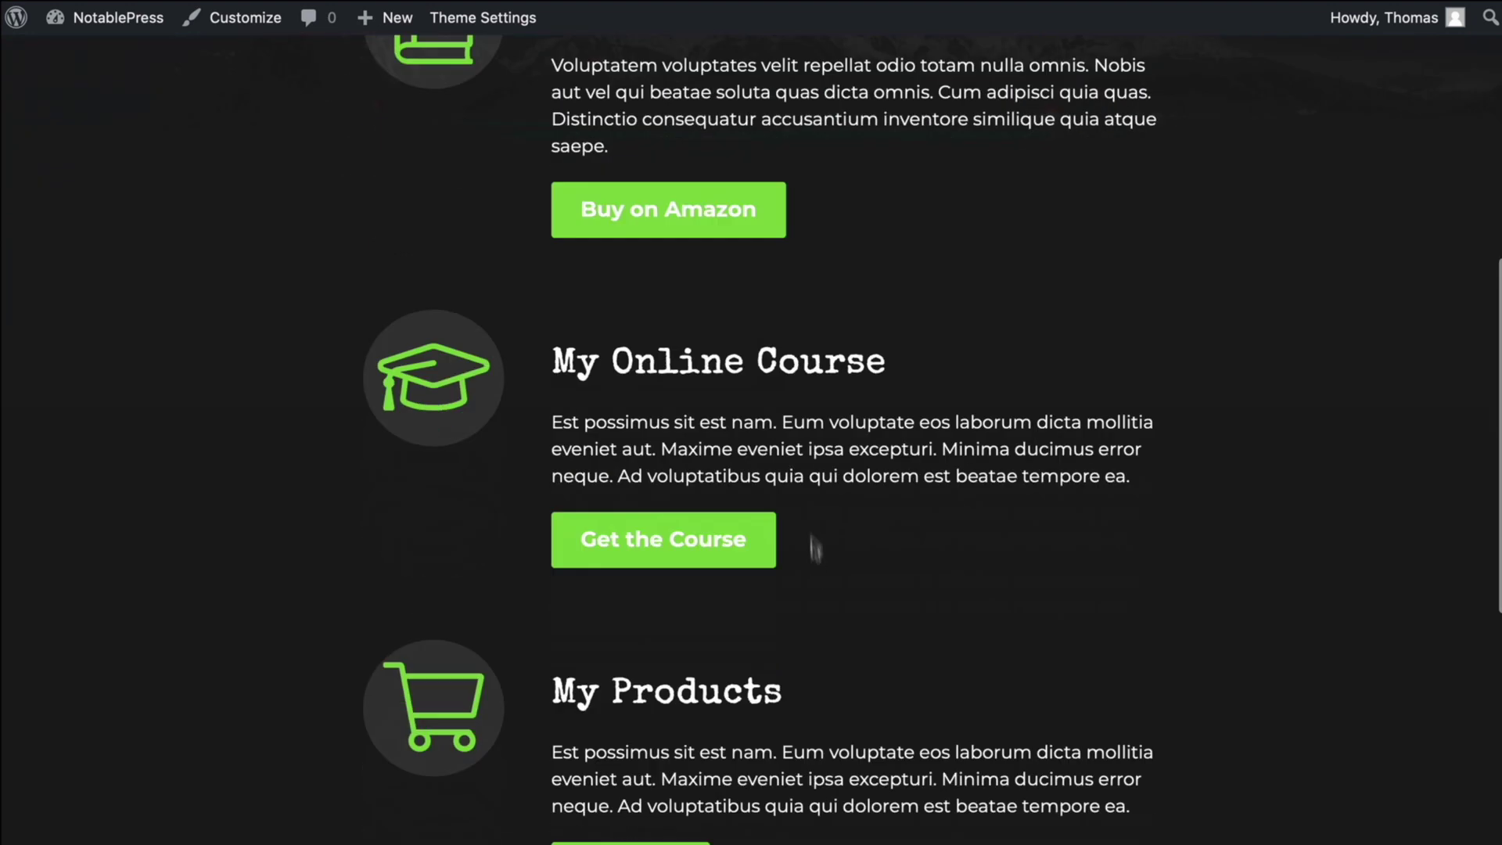
{"action": "scroll", "coordinate": [814, 557], "scroll_direction": "up", "scroll_amount": 2}
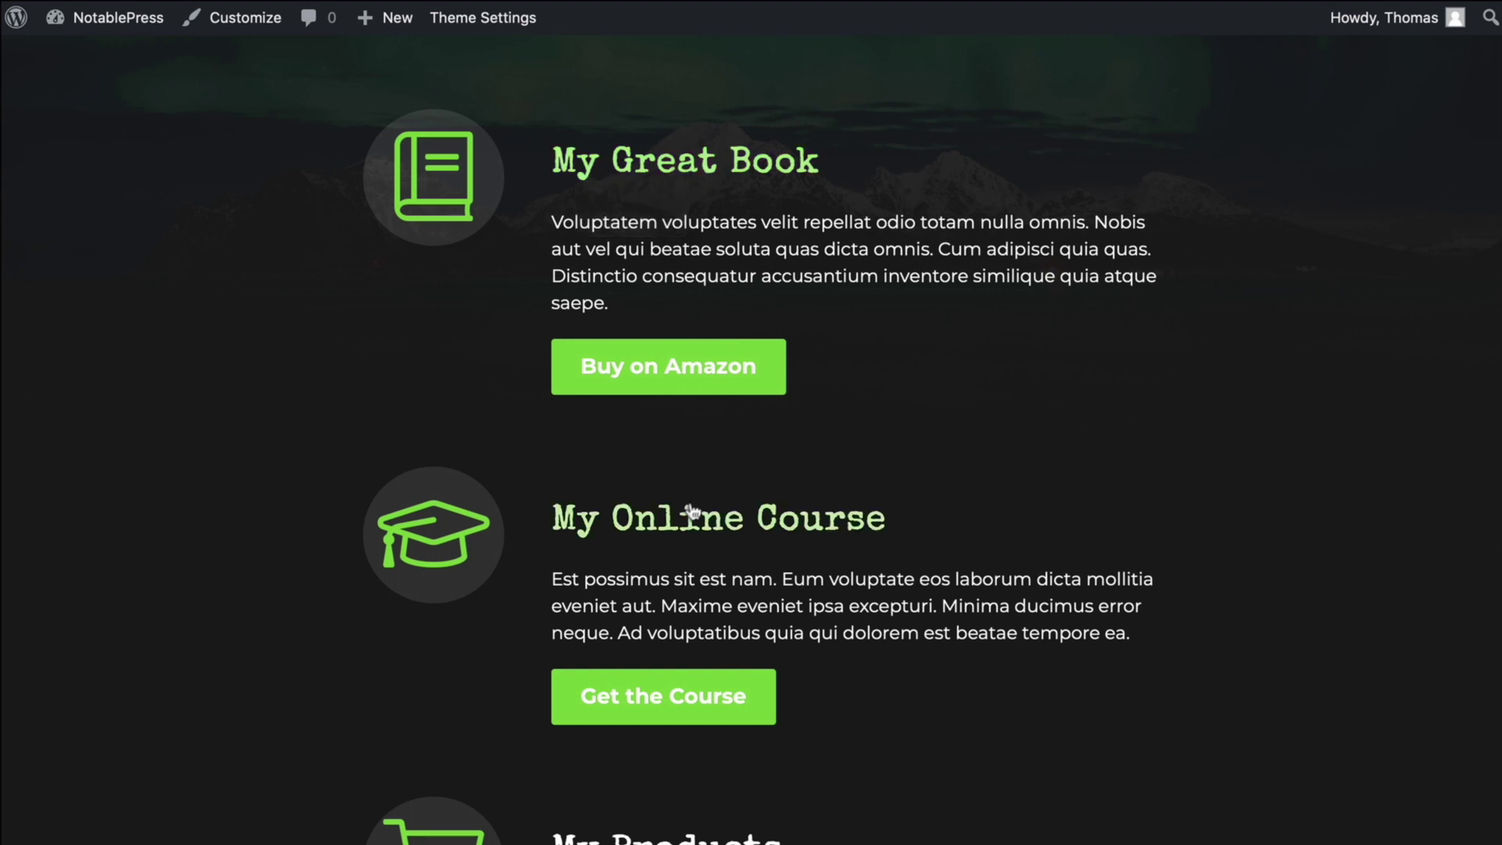
{"action": "scroll", "coordinate": [1154, 523], "scroll_direction": "down", "scroll_amount": 2}
{"action": "scroll", "coordinate": [1156, 531], "scroll_direction": "down", "scroll_amount": 2}
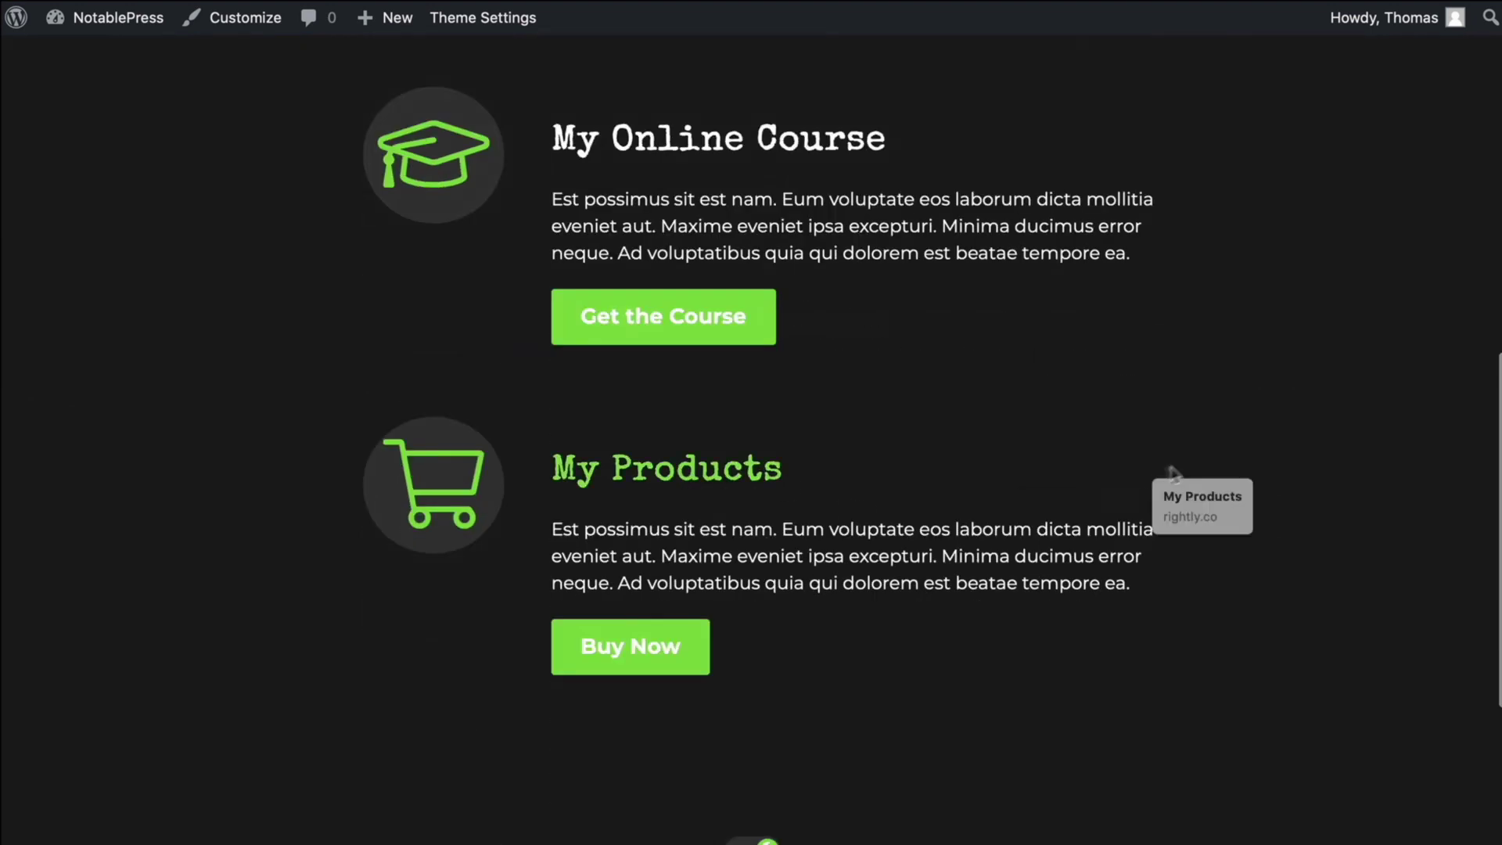
{"action": "scroll", "coordinate": [1172, 466], "scroll_direction": "up", "scroll_amount": 2}
{"action": "scroll", "coordinate": [1166, 466], "scroll_direction": "up", "scroll_amount": 3}
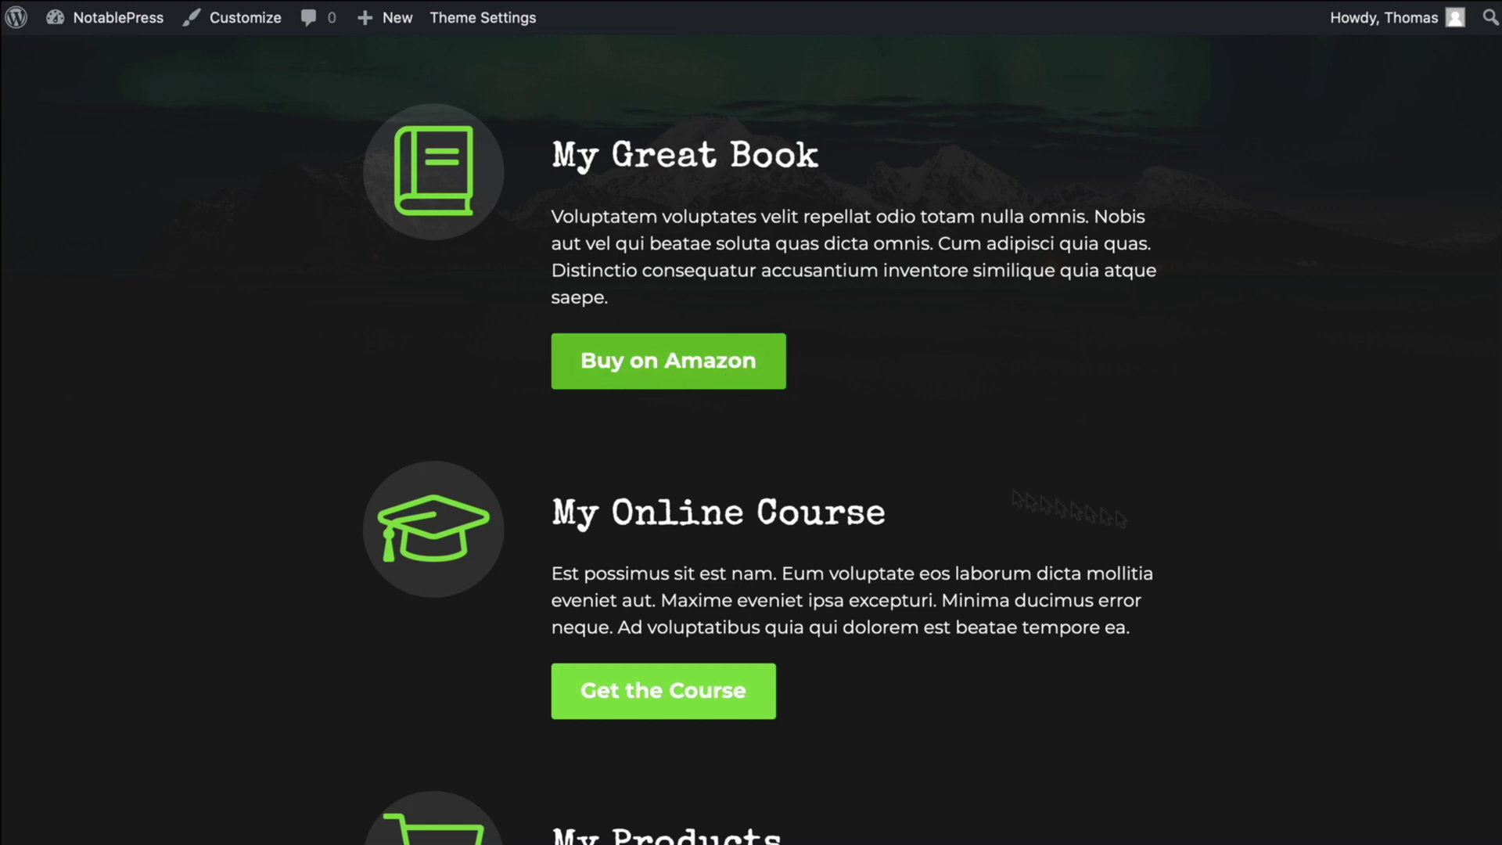
{"action": "scroll", "coordinate": [1134, 547], "scroll_direction": "down", "scroll_amount": 3}
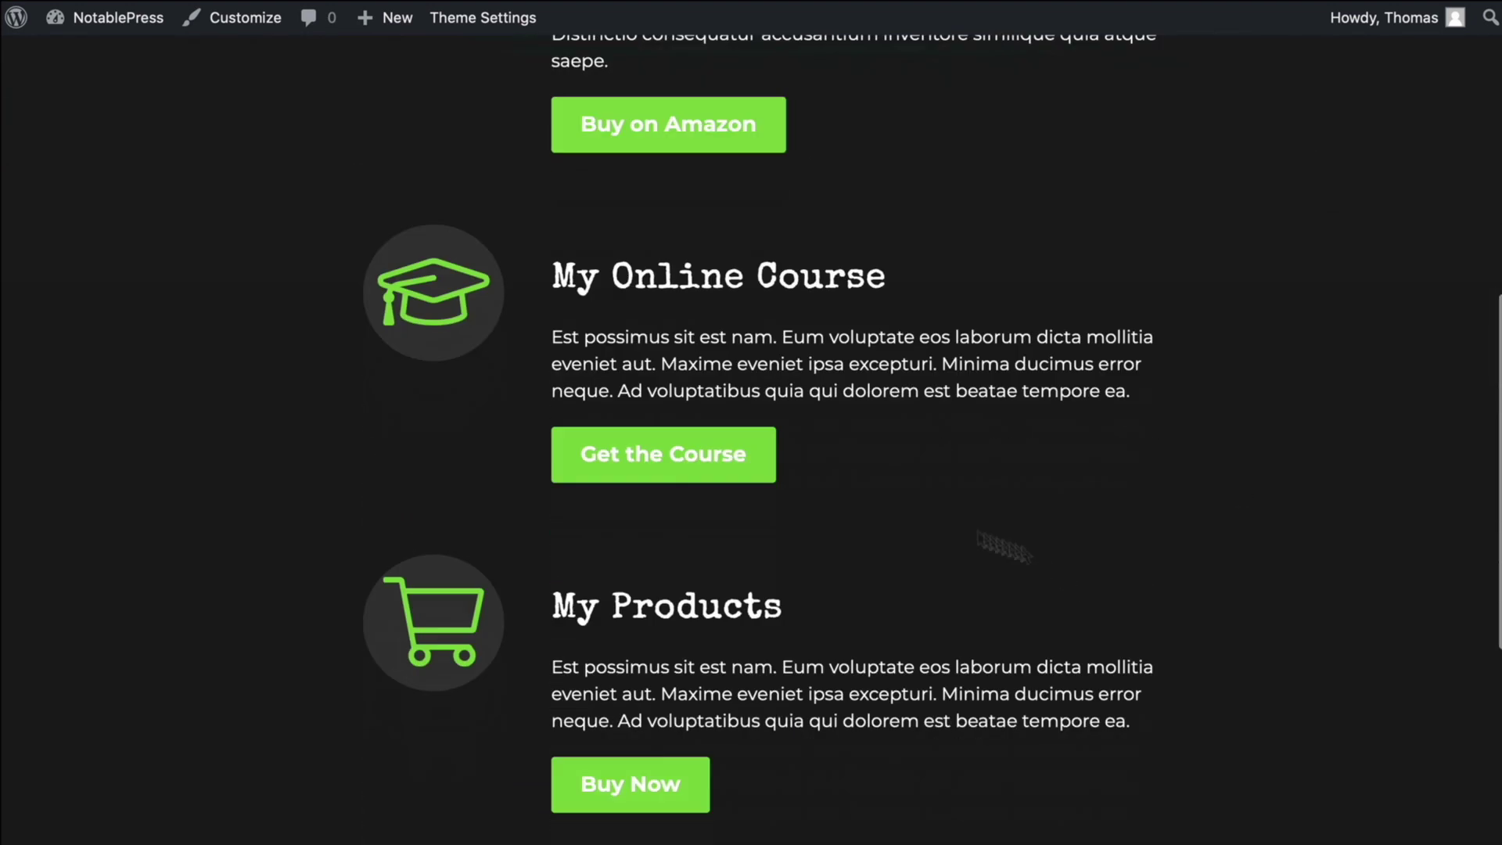
{"action": "scroll", "coordinate": [845, 595], "scroll_direction": "down", "scroll_amount": 2}
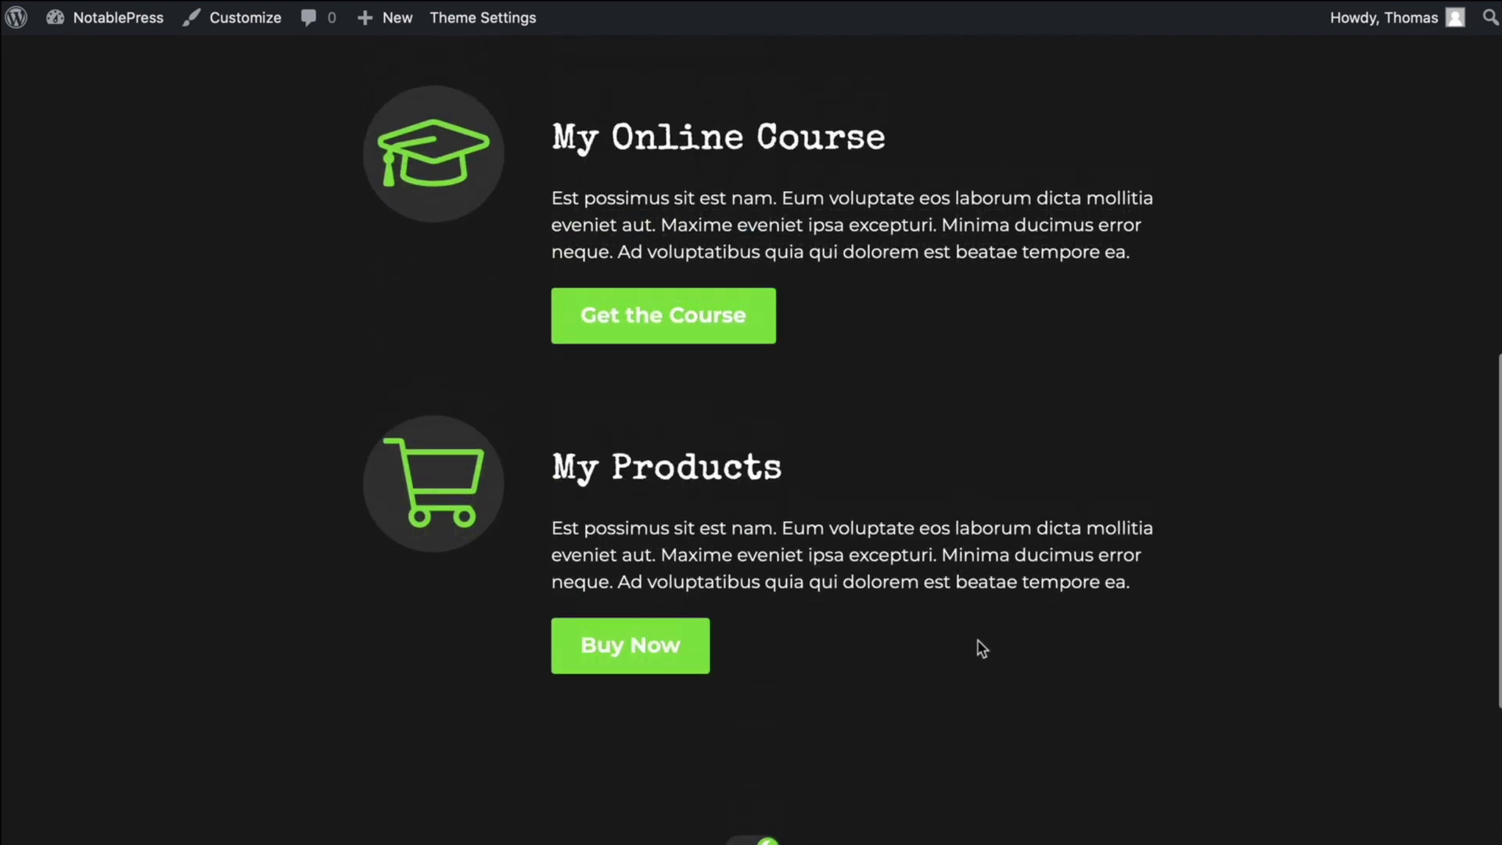
{"action": "scroll", "coordinate": [977, 635], "scroll_direction": "down", "scroll_amount": 2}
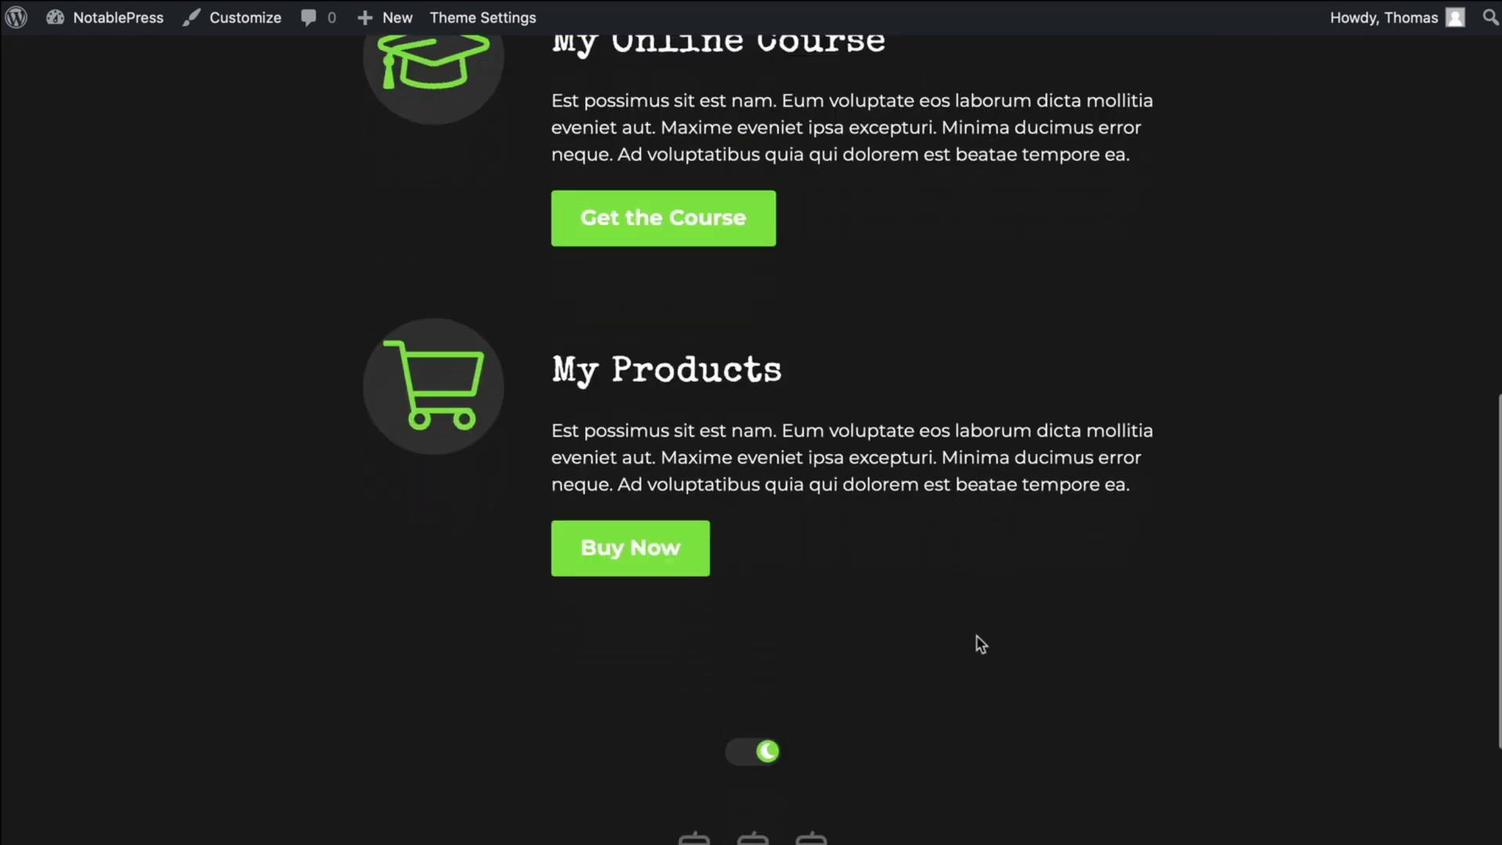
{"action": "scroll", "coordinate": [979, 634], "scroll_direction": "up", "scroll_amount": 5}
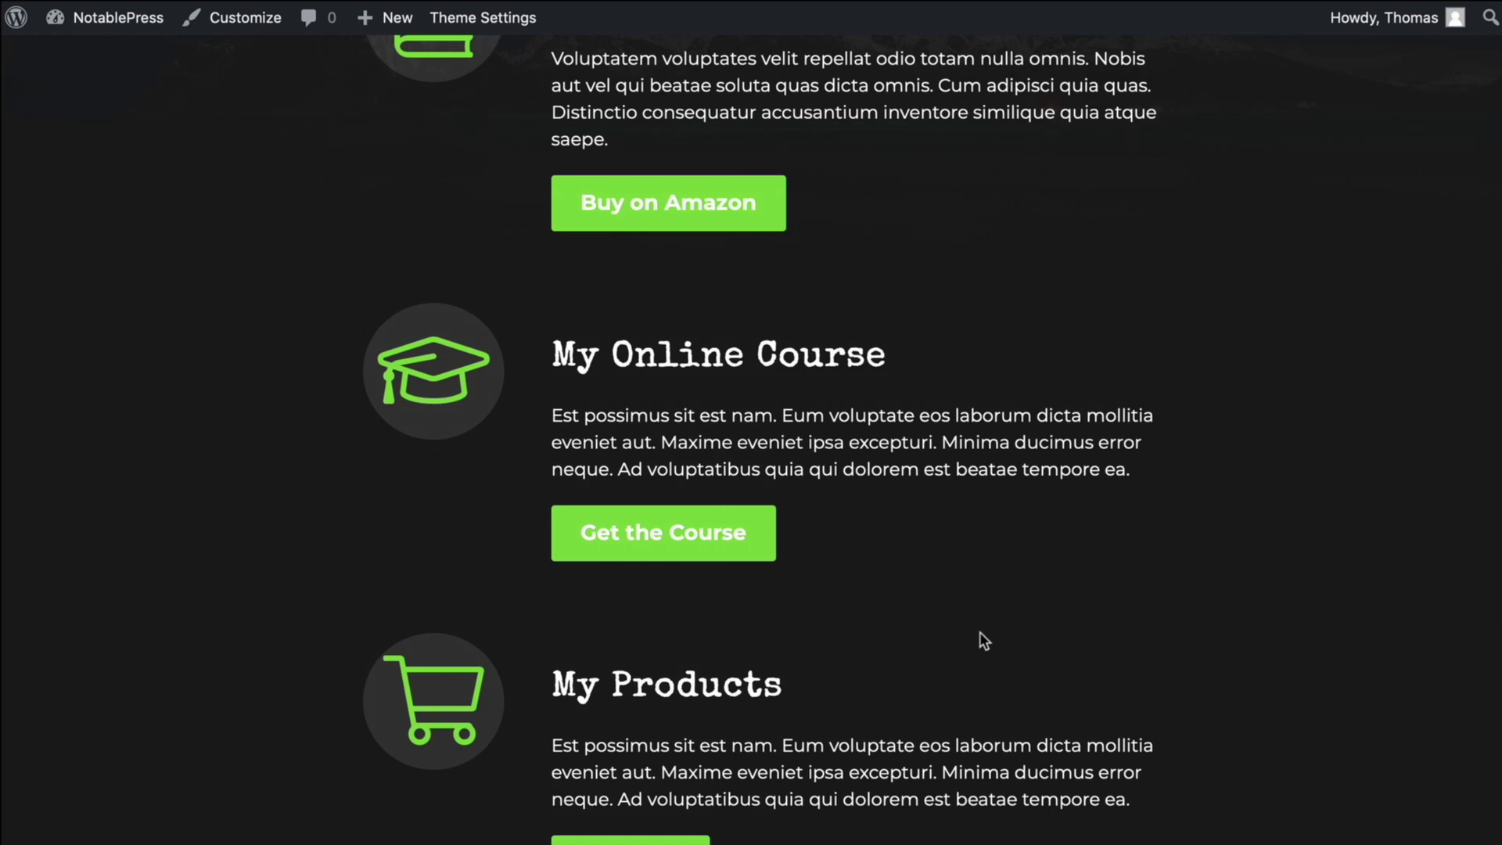
{"action": "scroll", "coordinate": [980, 631], "scroll_direction": "up", "scroll_amount": 1}
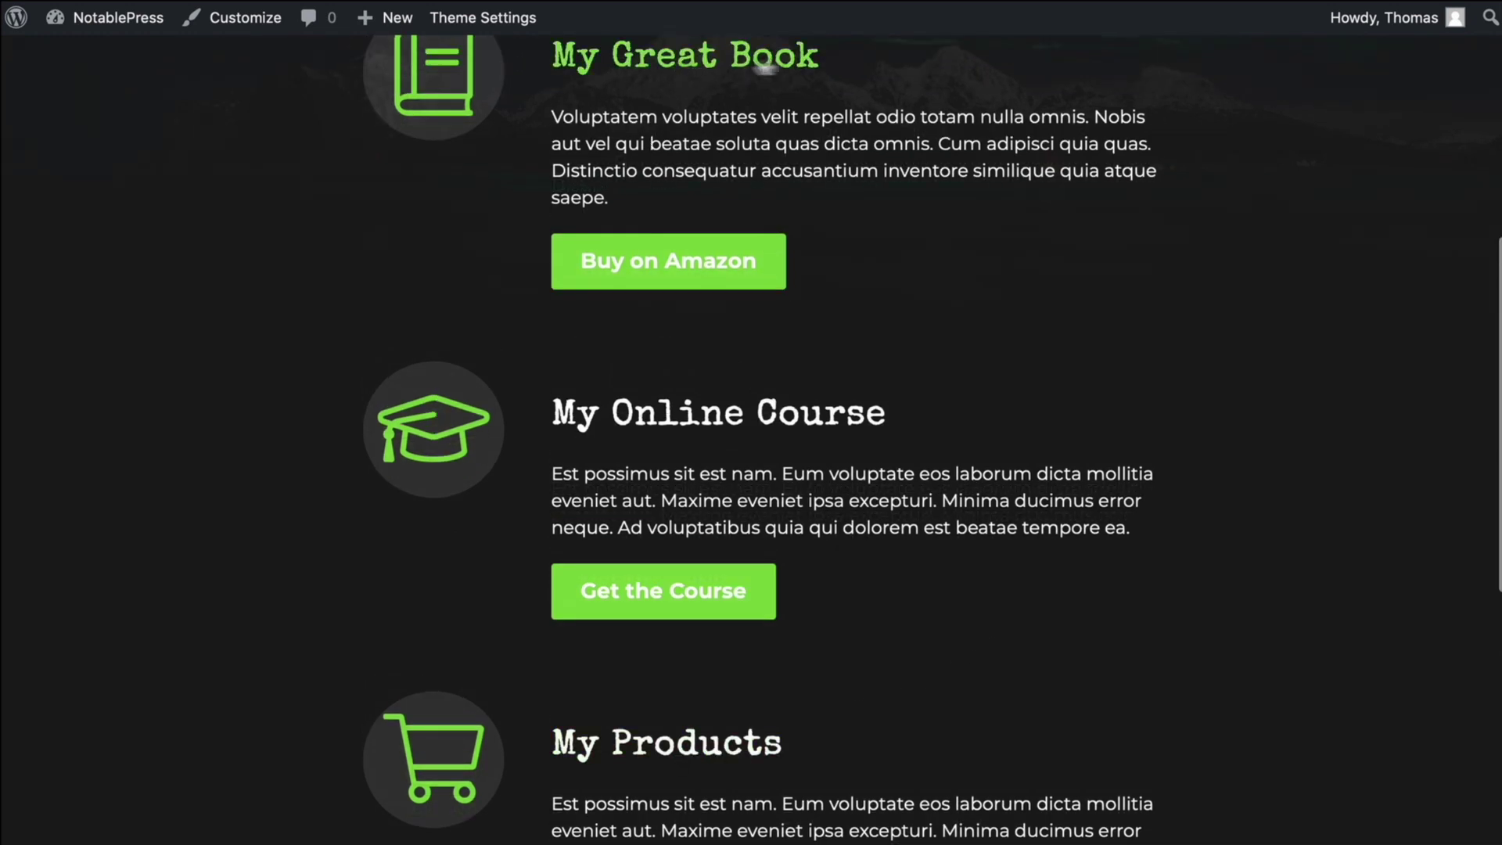
{"action": "scroll", "coordinate": [602, 86], "scroll_direction": "up", "scroll_amount": 2}
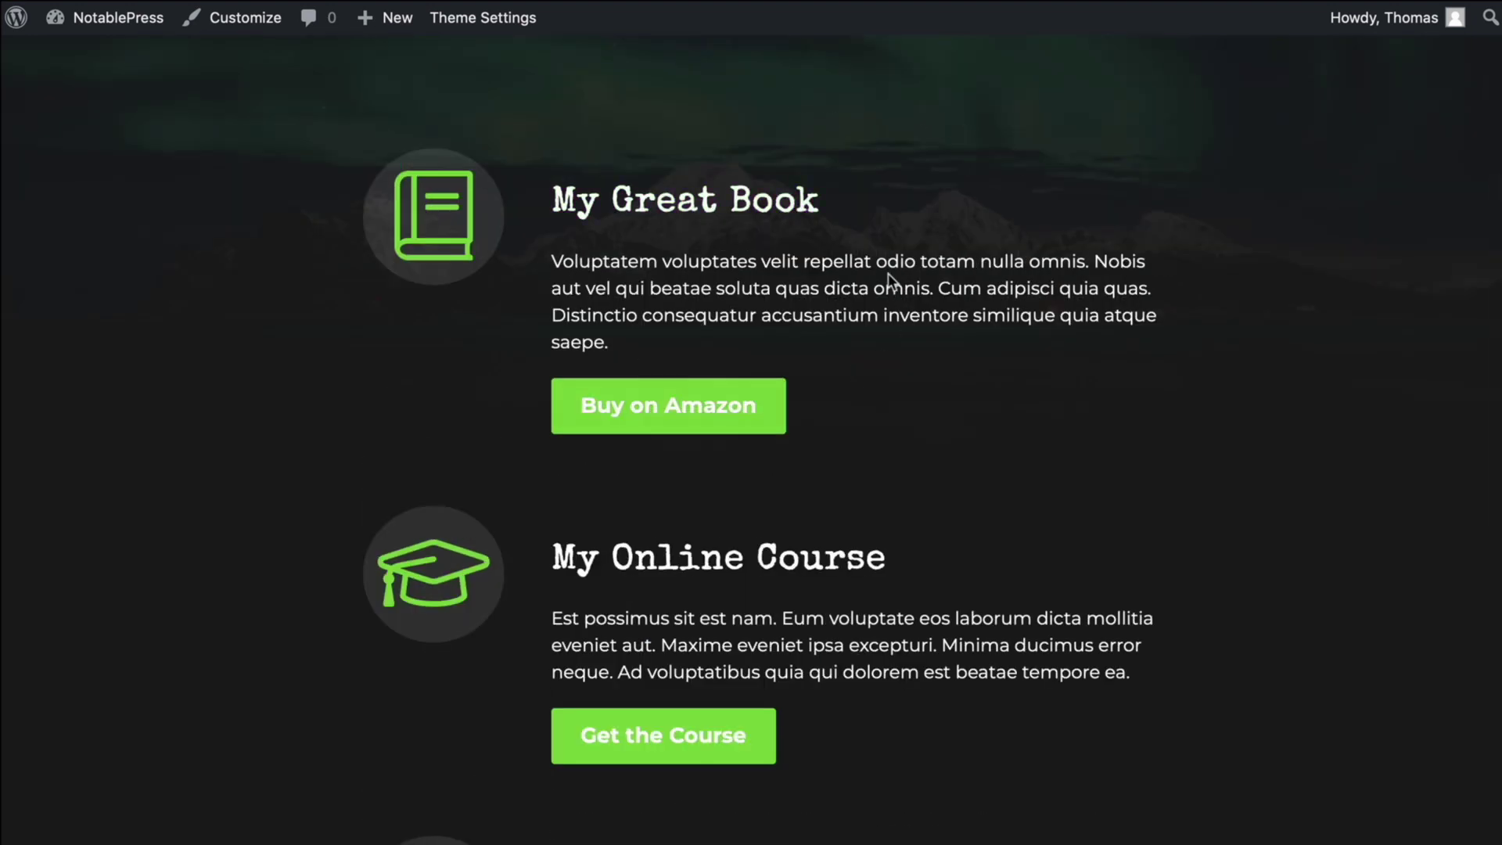
{"action": "scroll", "coordinate": [890, 278], "scroll_direction": "down", "scroll_amount": 4}
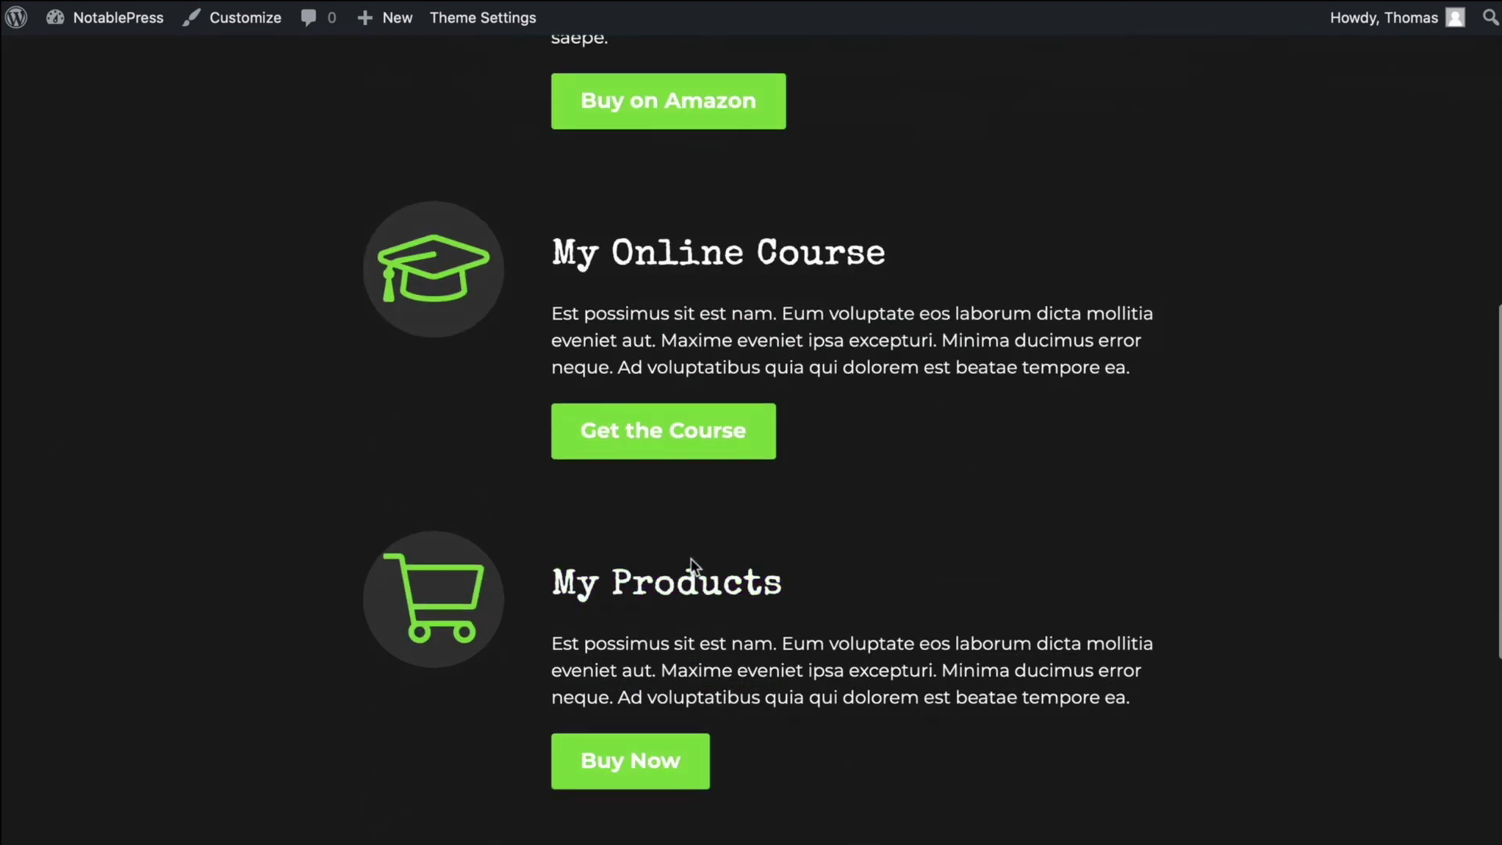
{"action": "scroll", "coordinate": [691, 562], "scroll_direction": "up", "scroll_amount": 6}
{"action": "scroll", "coordinate": [751, 469], "scroll_direction": "down", "scroll_amount": 2}
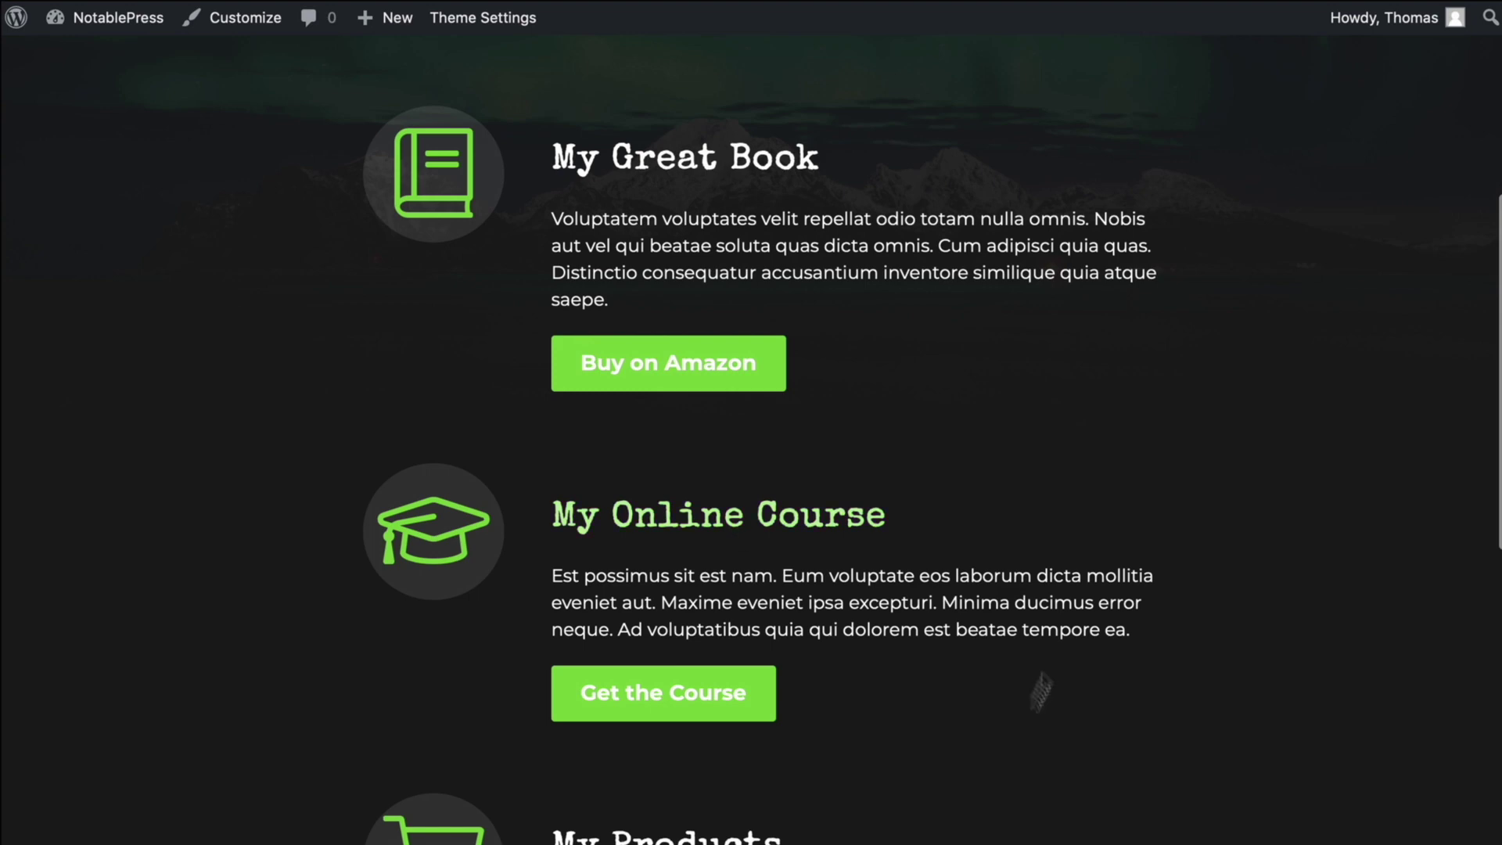
{"action": "scroll", "coordinate": [995, 533], "scroll_direction": "down", "scroll_amount": 3}
{"action": "scroll", "coordinate": [992, 533], "scroll_direction": "up", "scroll_amount": 3}
{"action": "scroll", "coordinate": [992, 532], "scroll_direction": "up", "scroll_amount": 1}
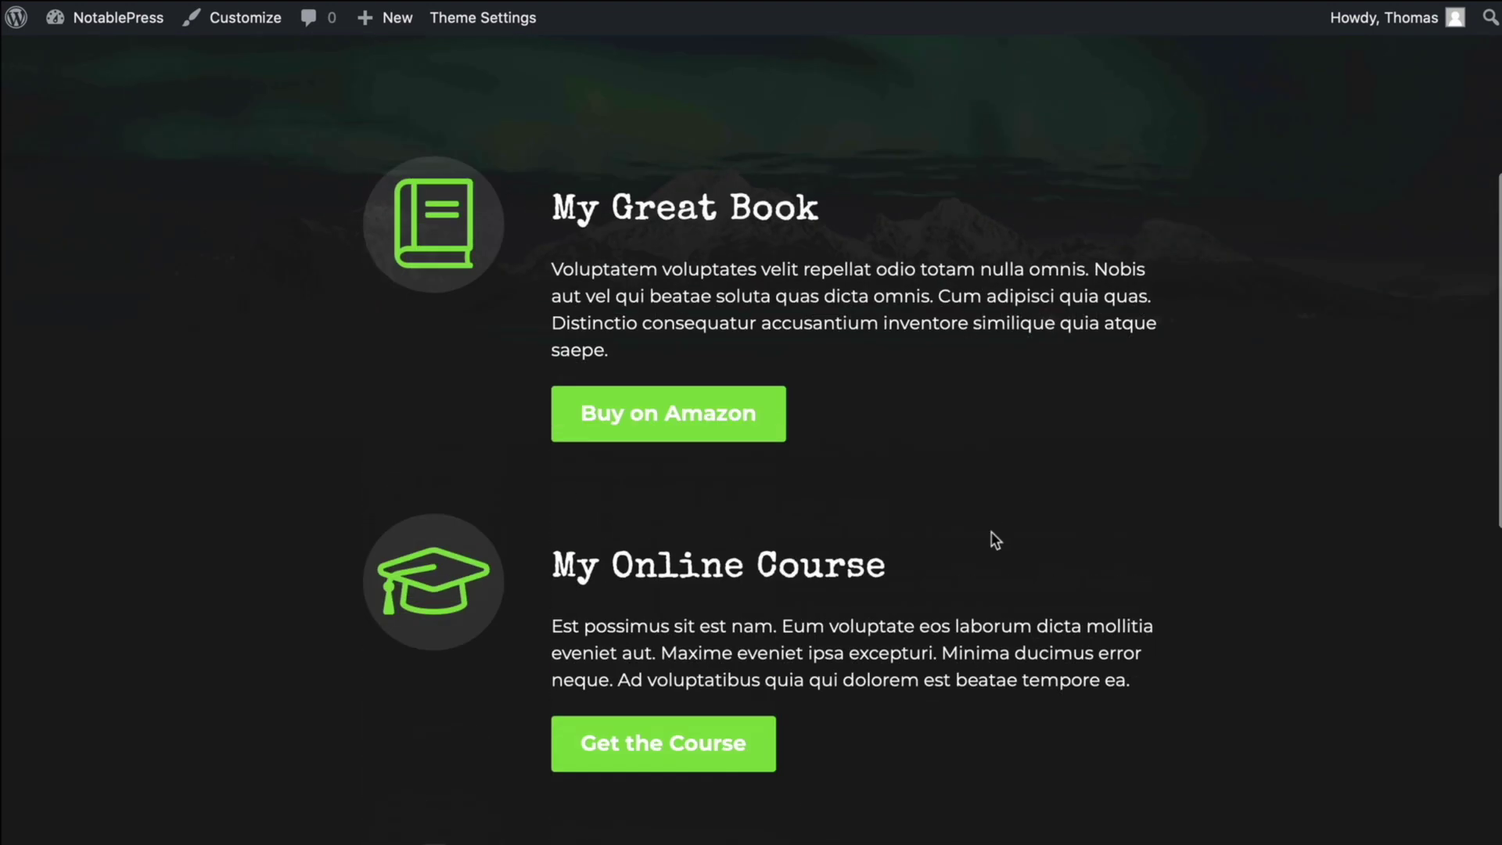
{"action": "key", "text": "ctrl+shift+Tab"}
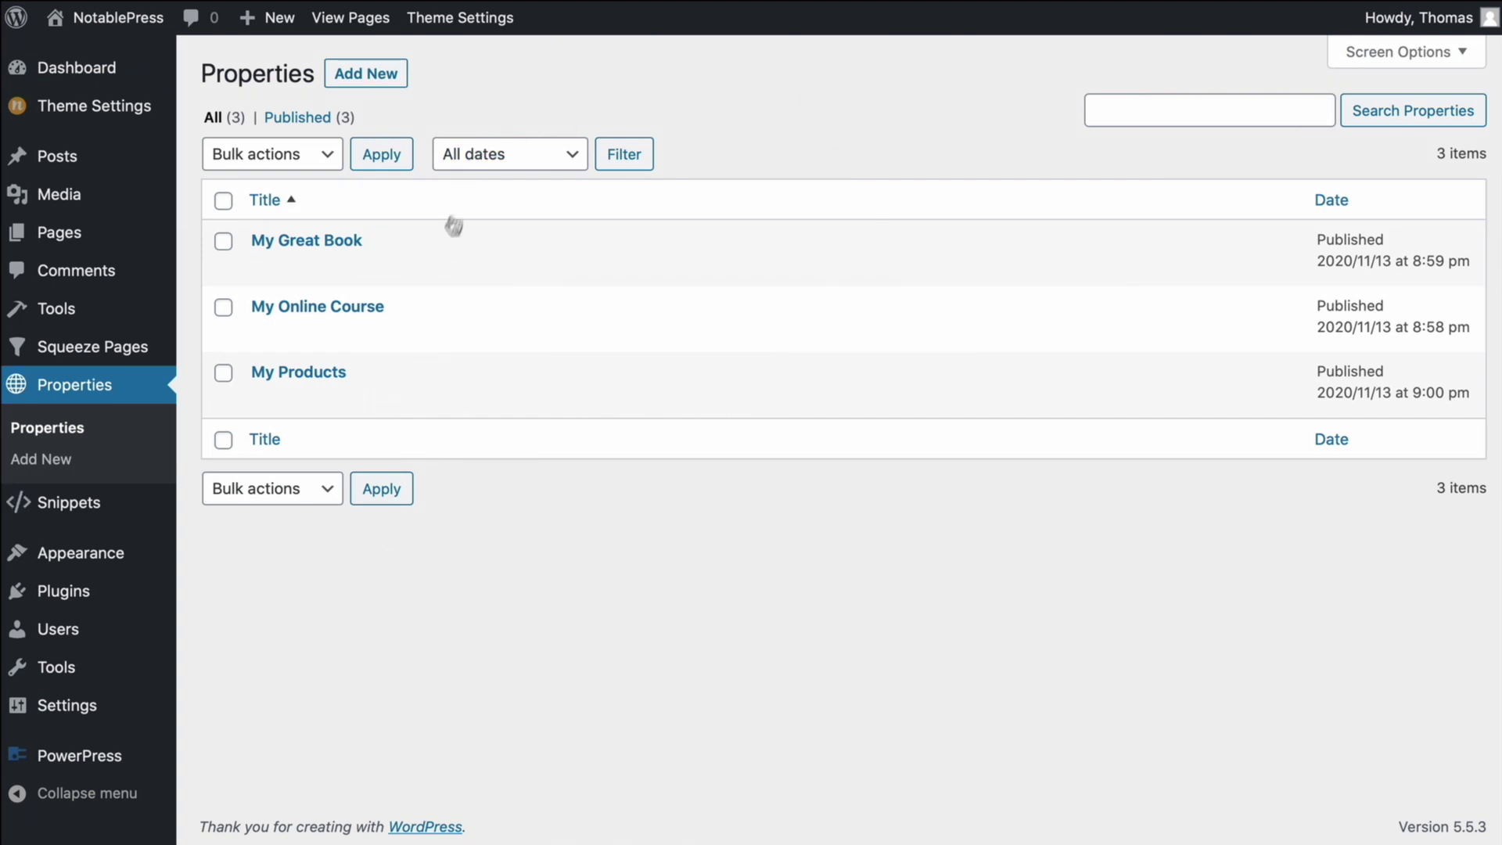
Step: Move My Products to the top and My Great Book to the bottom, then view the archive
{"action": "mouse_move", "coordinate": [435, 248]}
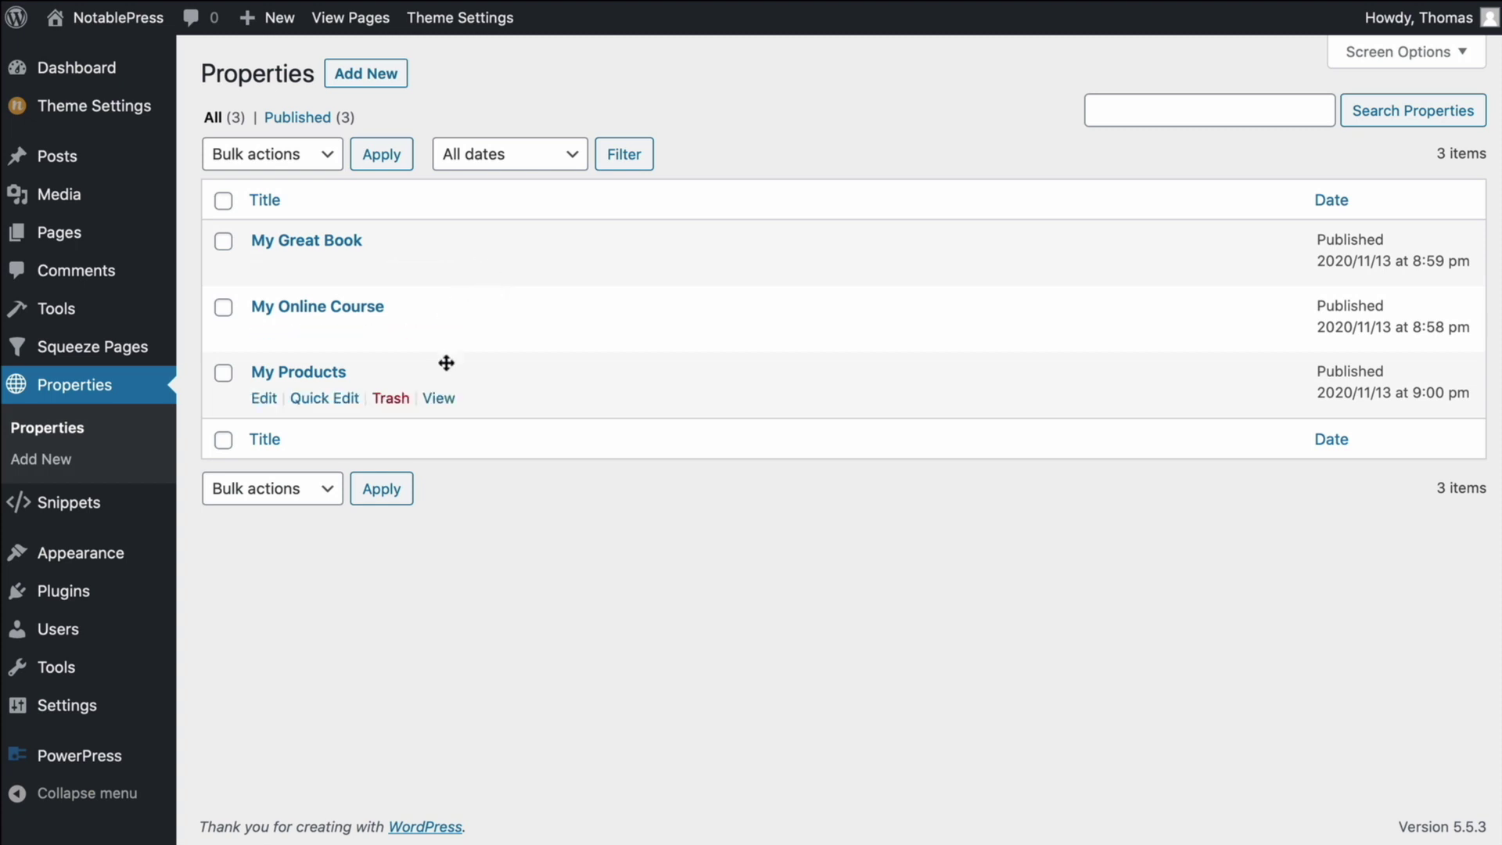
{"action": "mouse_move", "coordinate": [458, 295]}
{"action": "left_click_drag", "start_coordinate": [453, 378], "coordinate": [475, 224]}
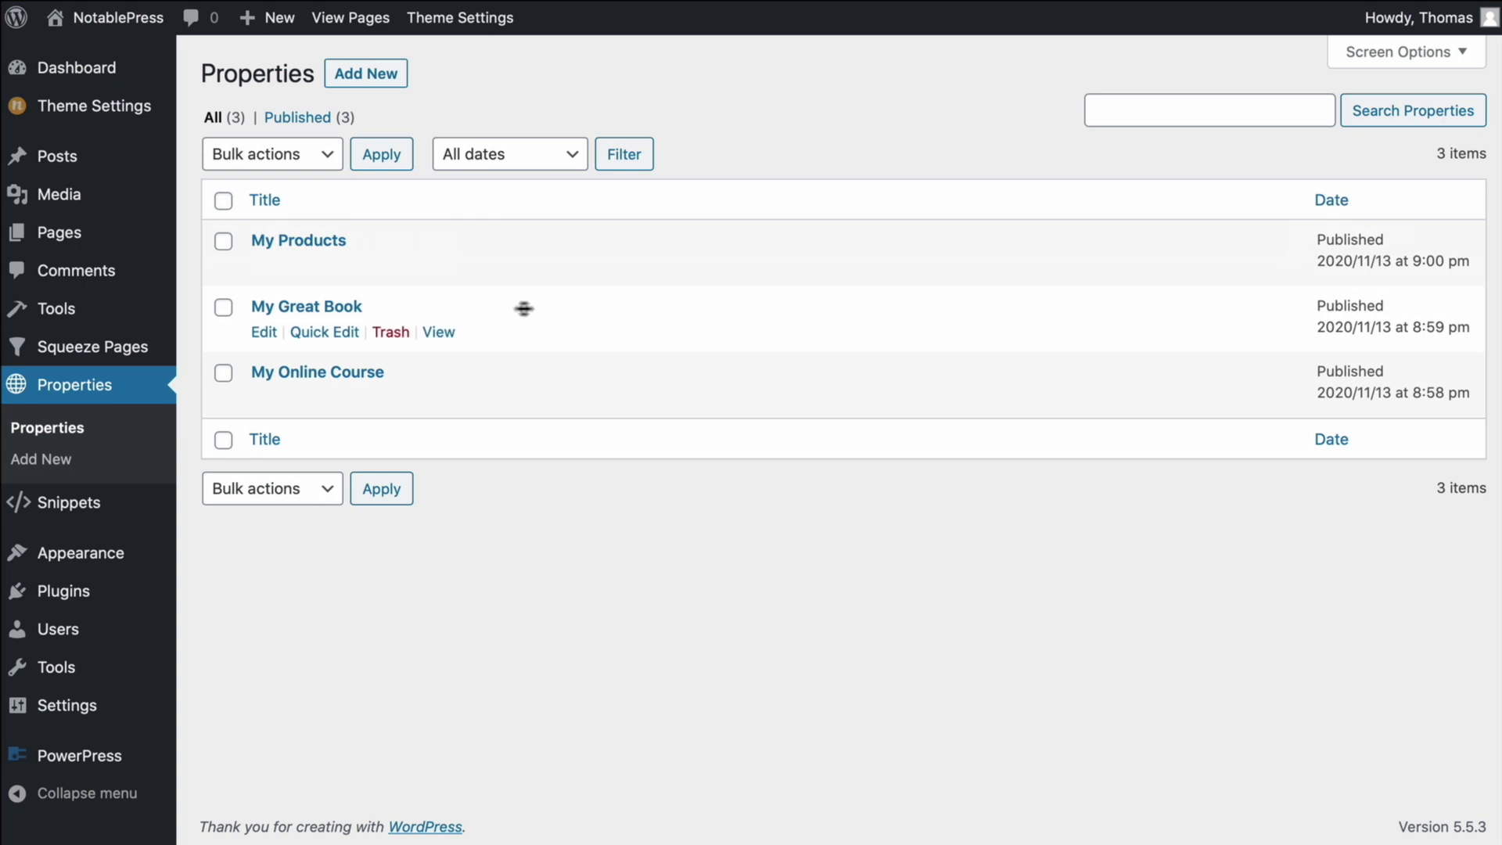
{"action": "left_click_drag", "start_coordinate": [470, 312], "coordinate": [473, 381]}
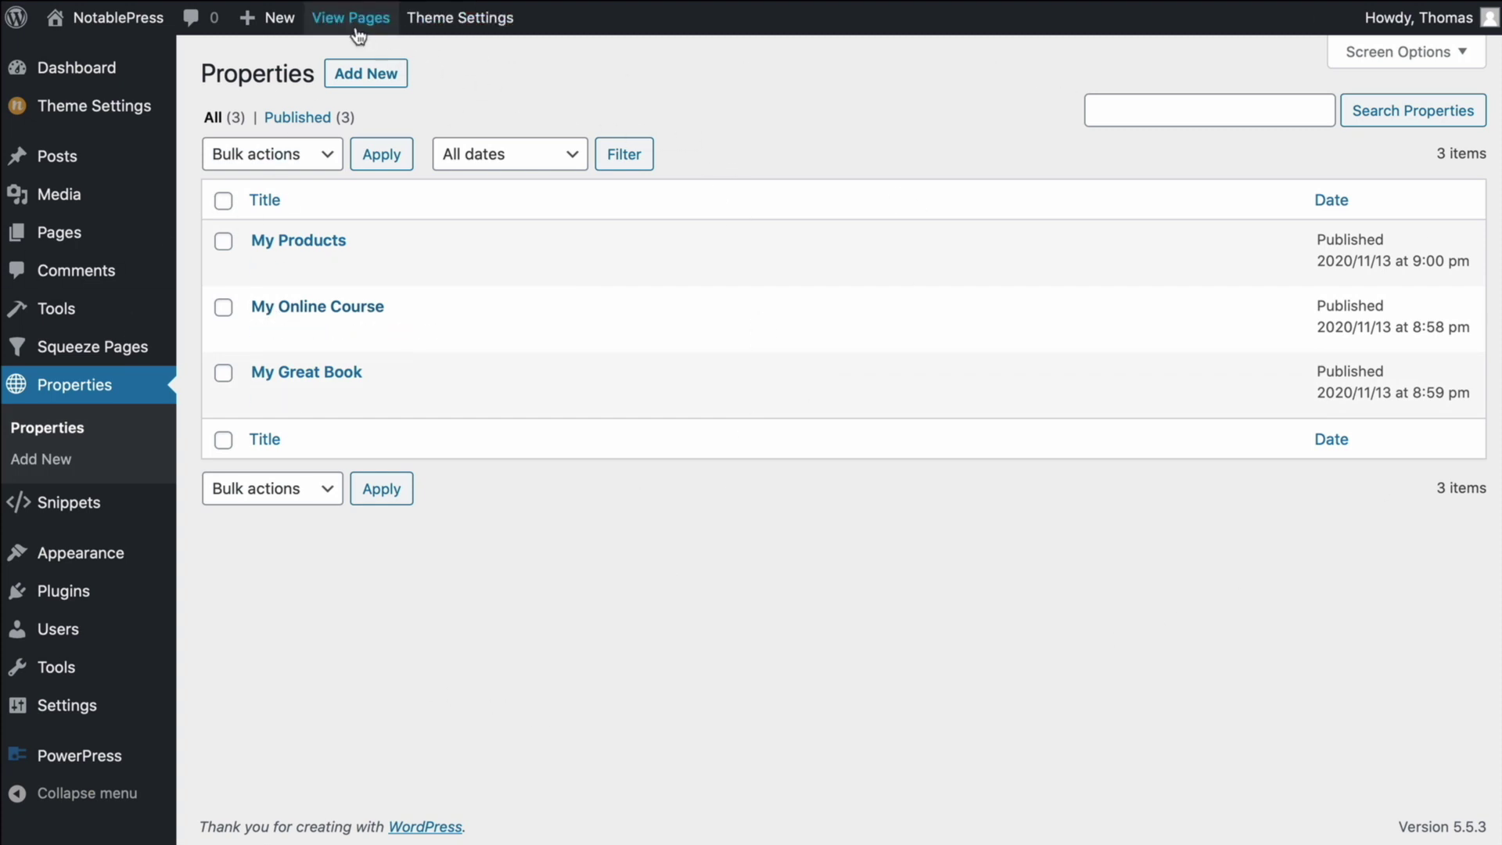
{"action": "left_click", "coordinate": [349, 18]}
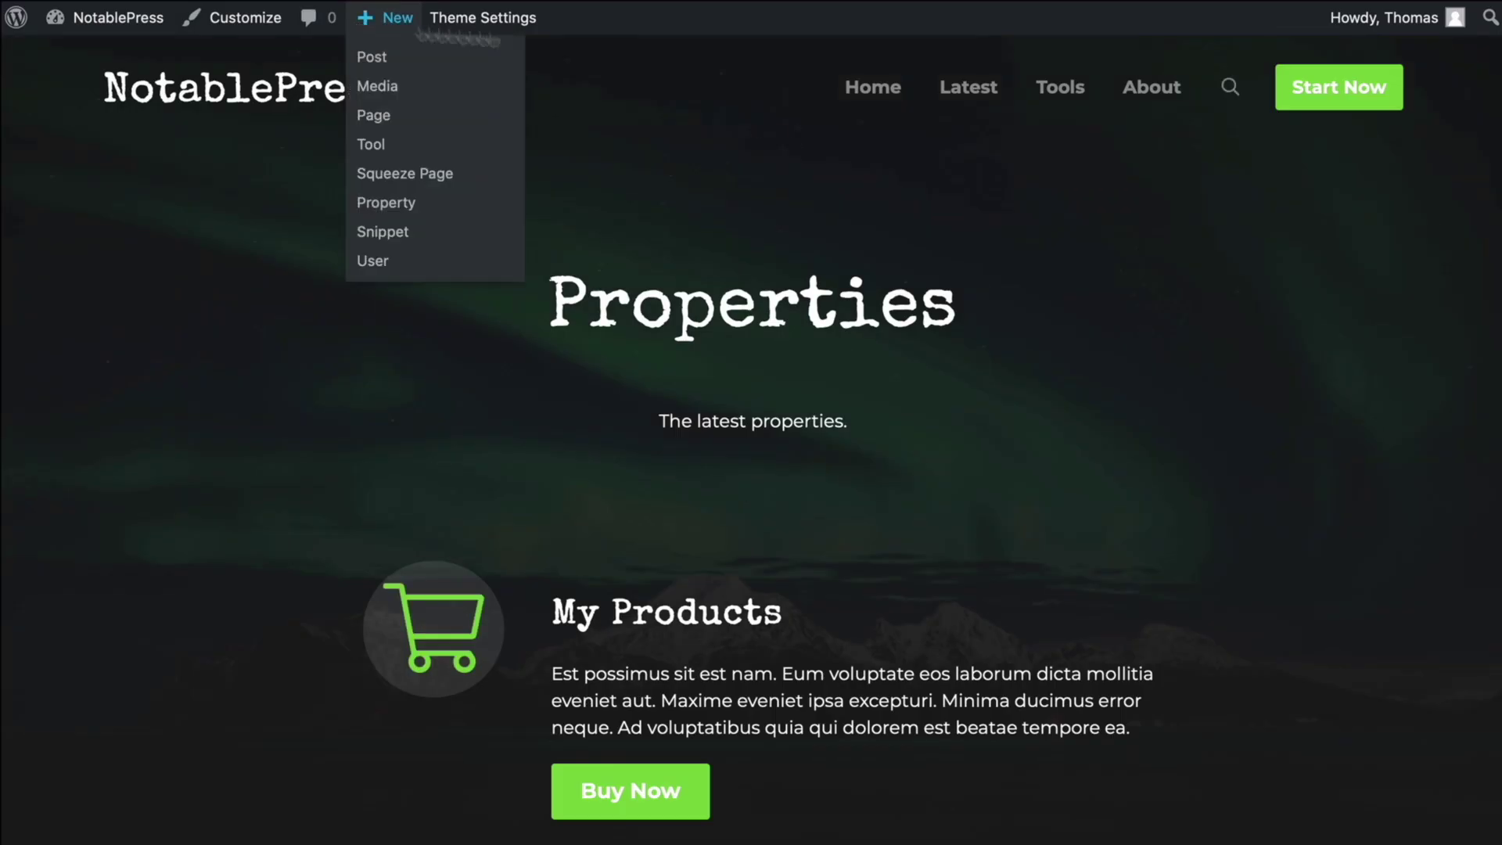
Step: Scroll through the Properties archive to confirm My Products now appears first
{"action": "scroll", "coordinate": [847, 307], "scroll_direction": "down", "scroll_amount": 7}
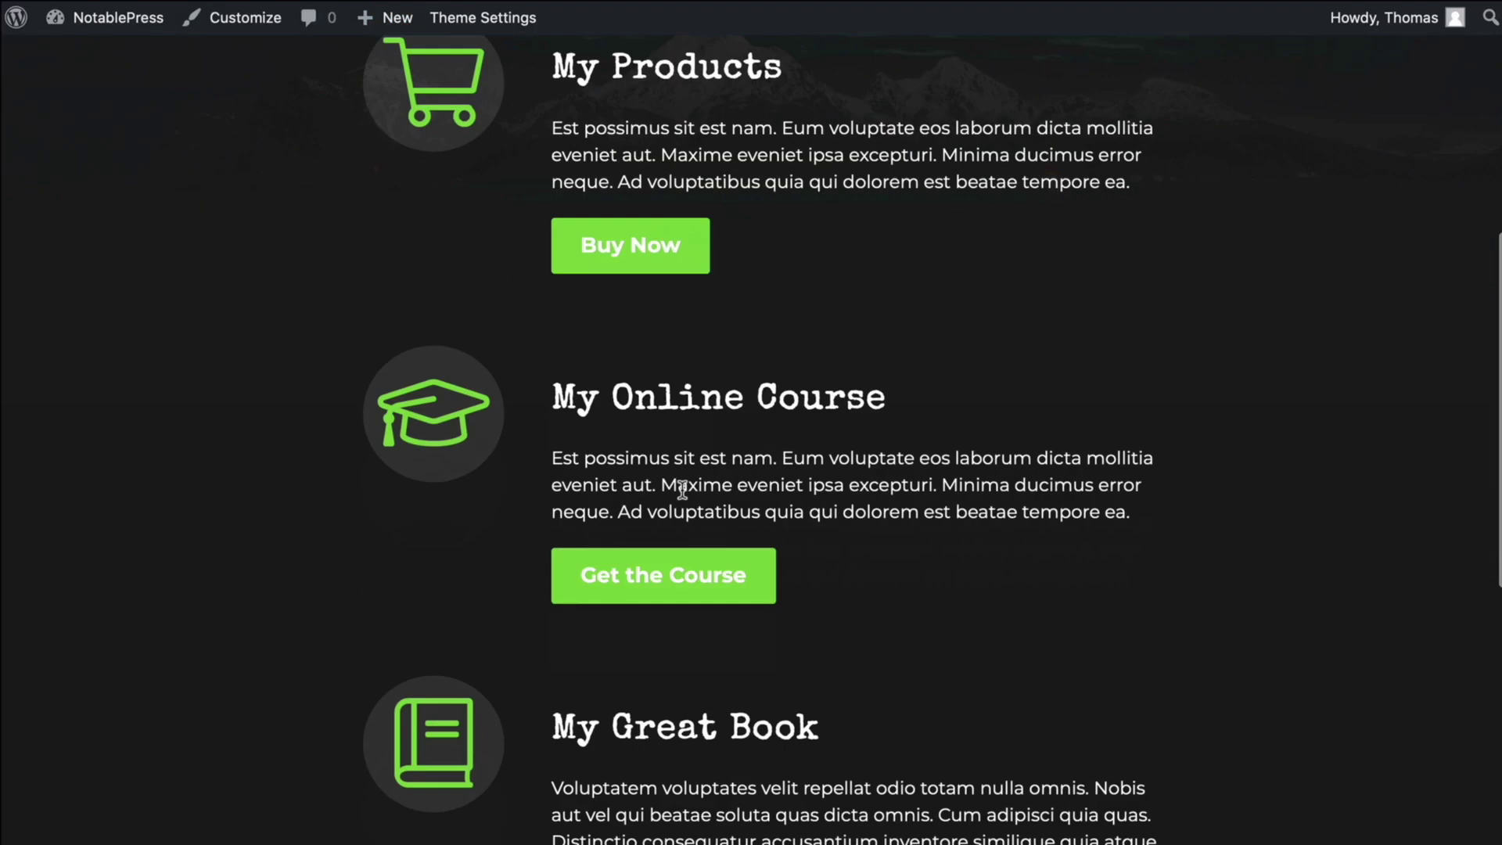
{"action": "scroll", "coordinate": [920, 251], "scroll_direction": "down", "scroll_amount": 2}
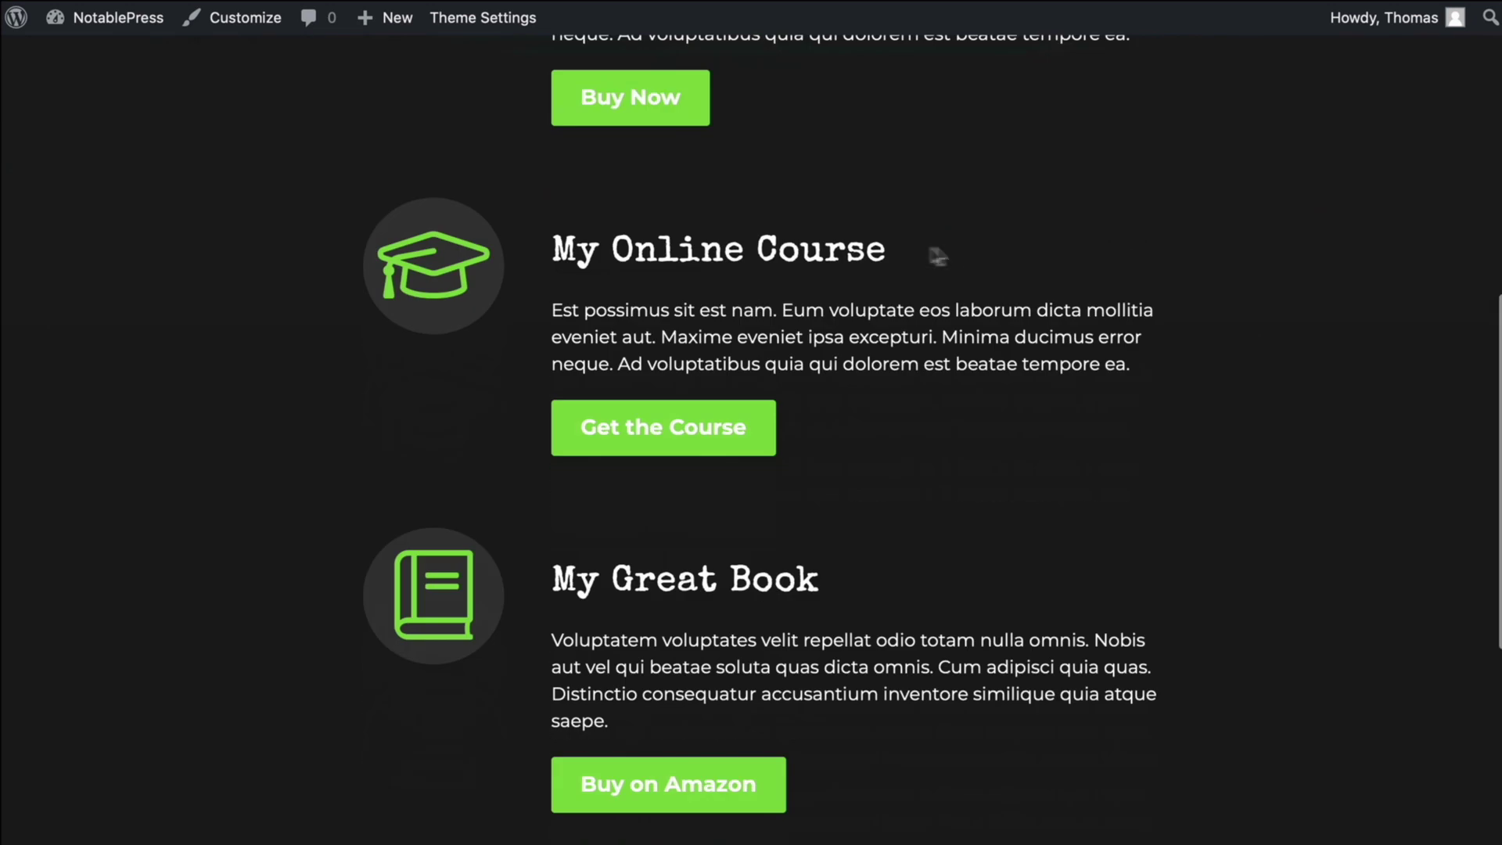
{"action": "scroll", "coordinate": [848, 262], "scroll_direction": "down", "scroll_amount": 3}
{"action": "scroll", "coordinate": [998, 336], "scroll_direction": "up", "scroll_amount": 12}
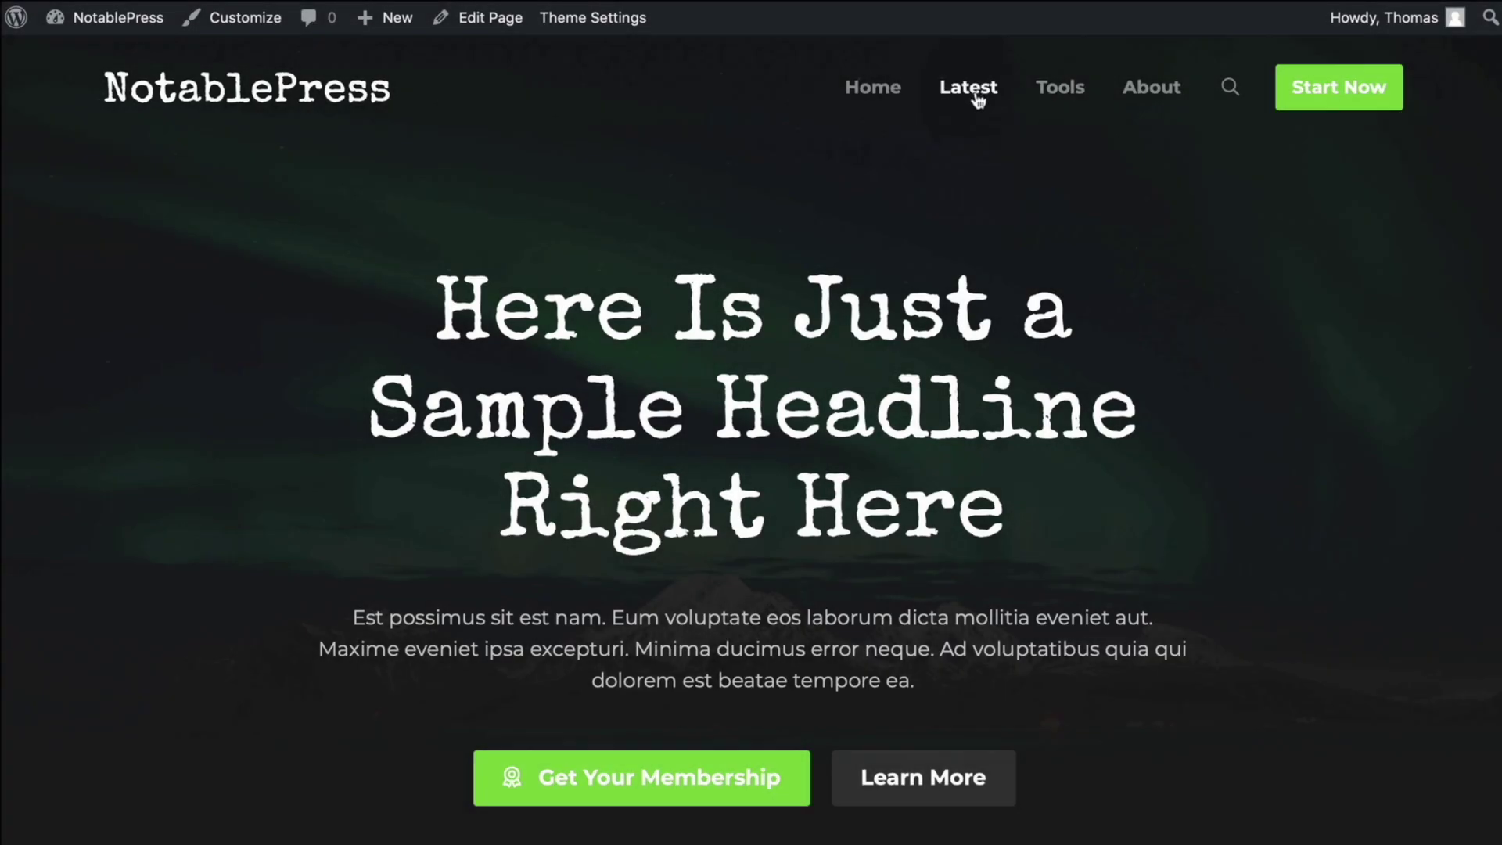
Step: Rename the NotablePress Main Menu's Latest item to 'Library' in the Customizer and publish
{"action": "left_click", "coordinate": [977, 92]}
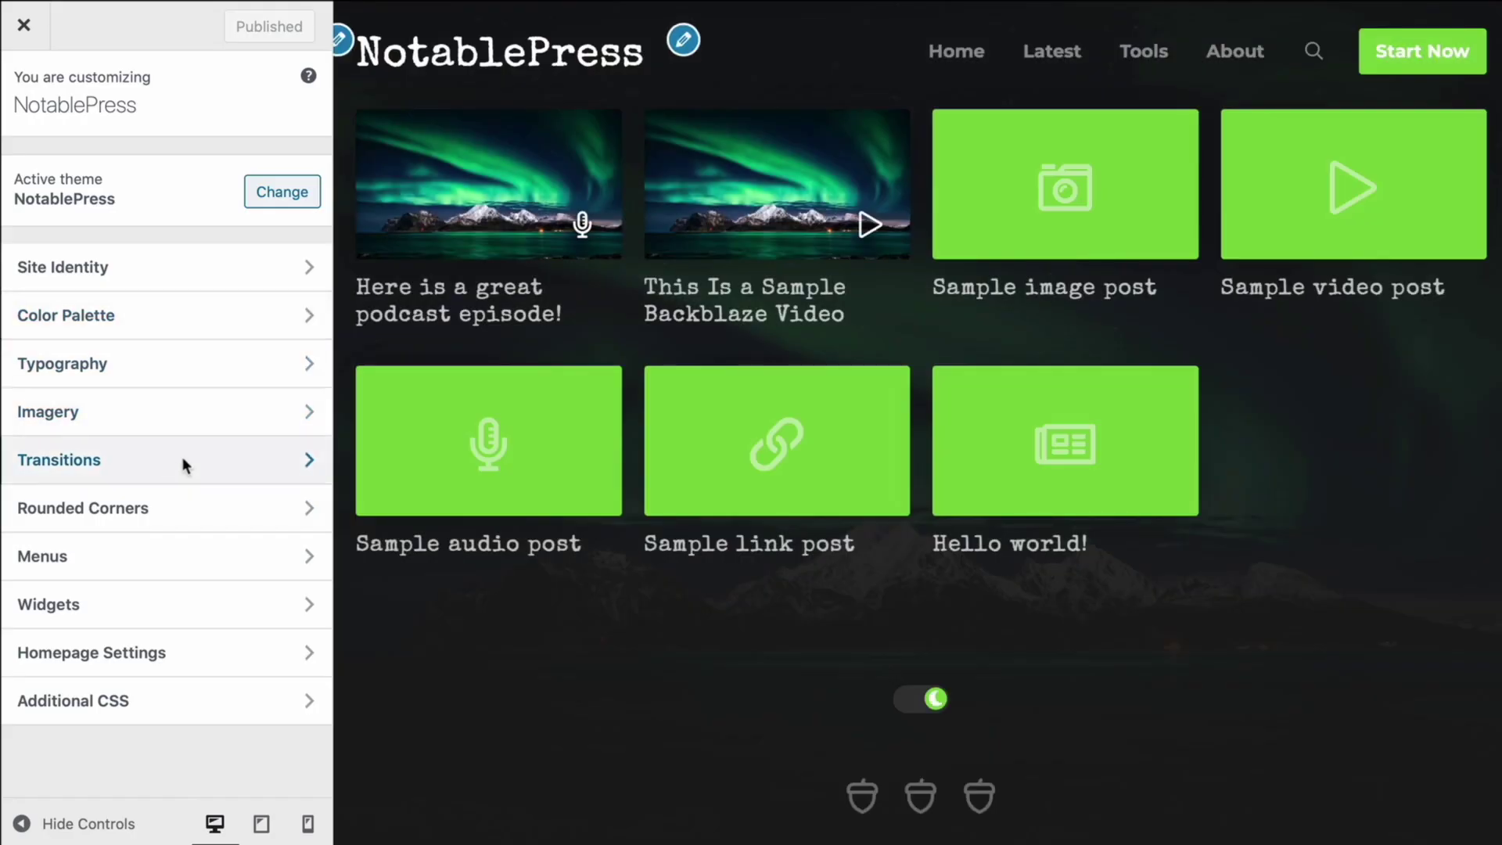
{"action": "left_click", "coordinate": [166, 558]}
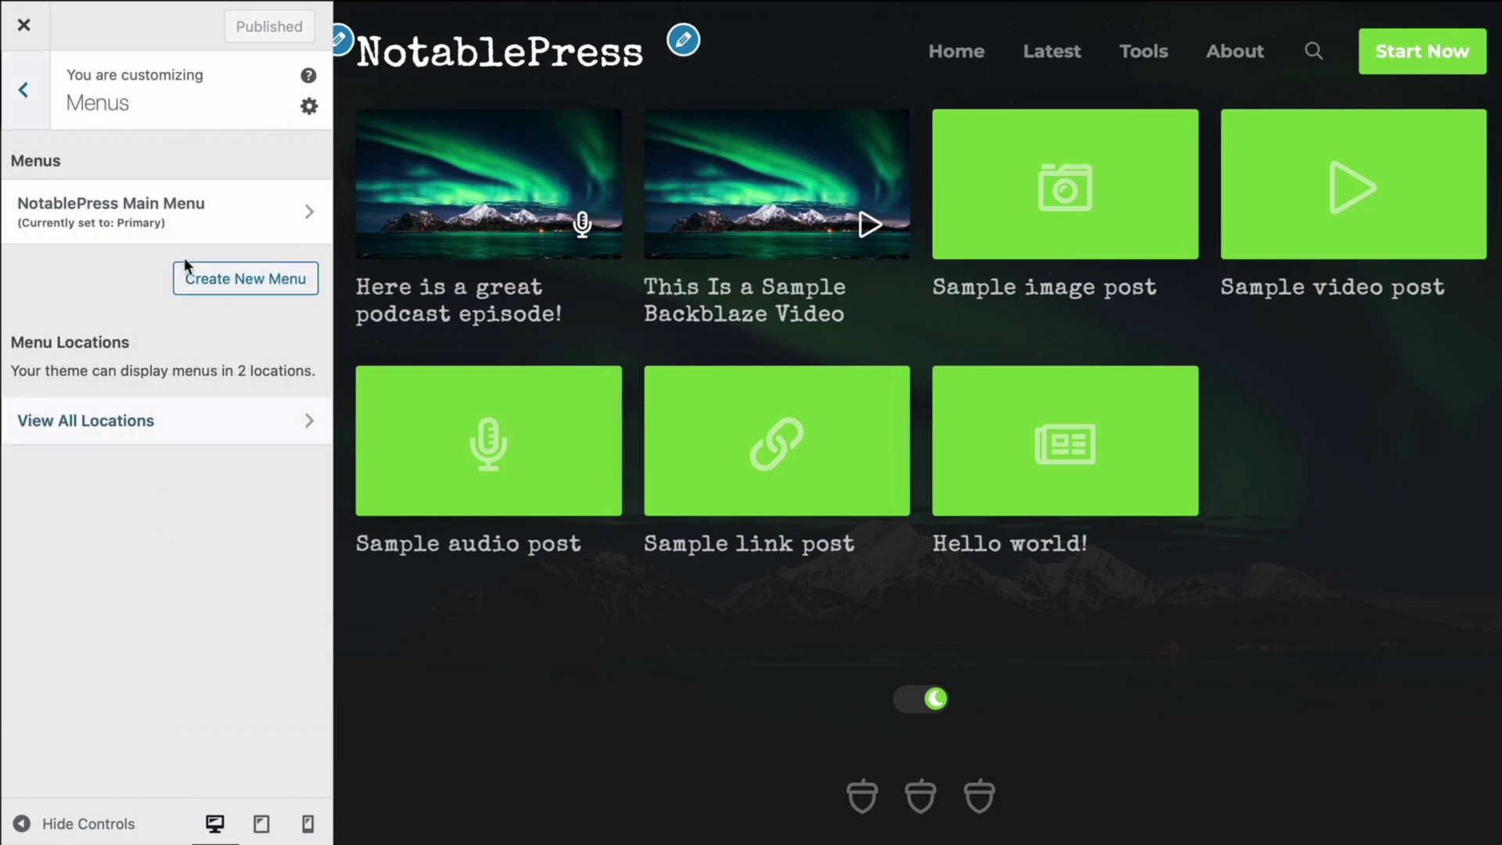
{"action": "left_click", "coordinate": [191, 223]}
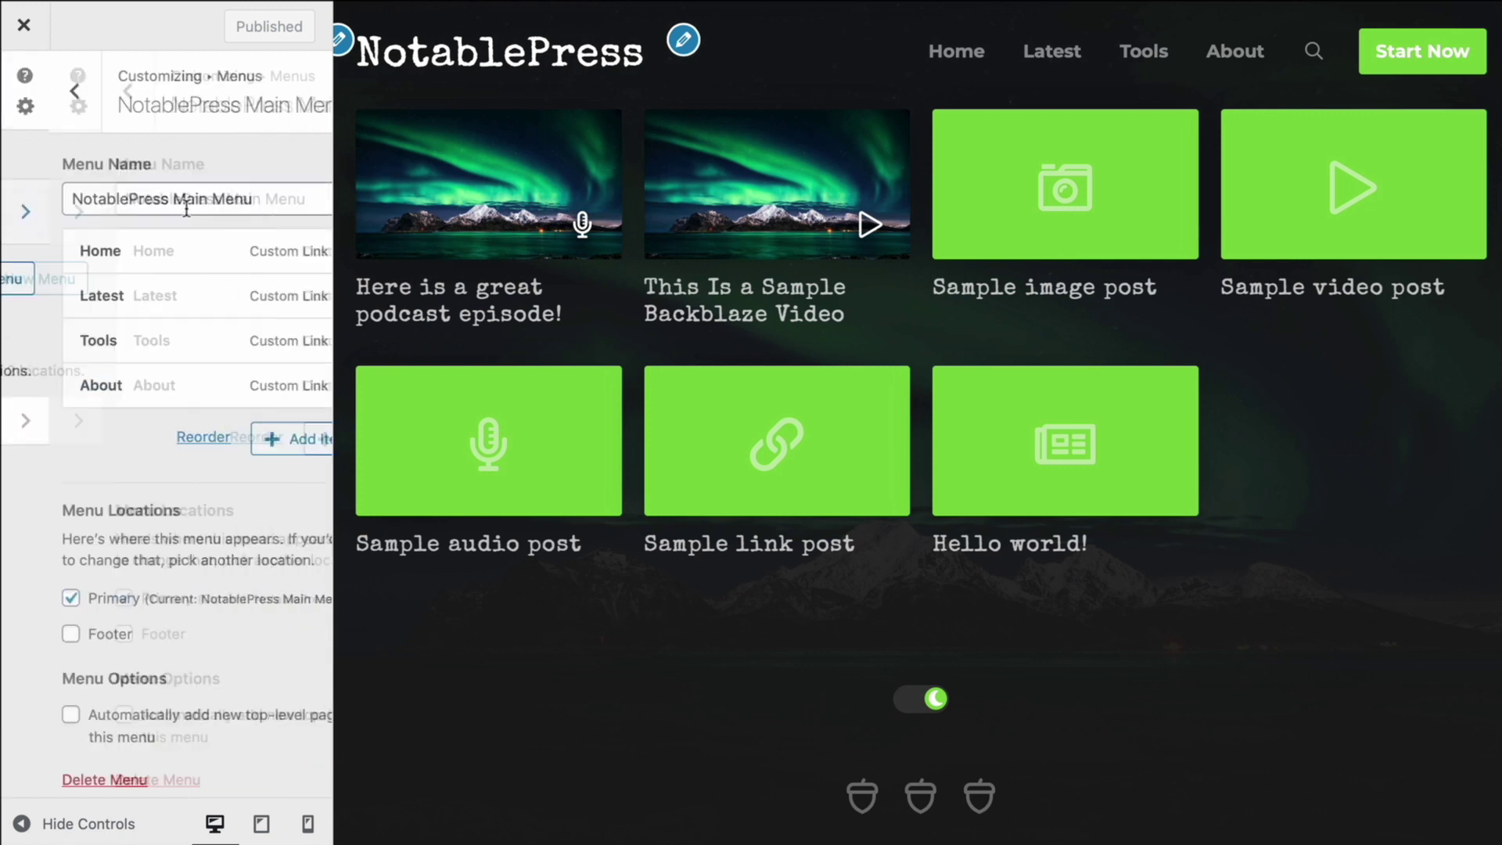
{"action": "left_click", "coordinate": [219, 293]}
{"action": "left_click", "coordinate": [47, 426]}
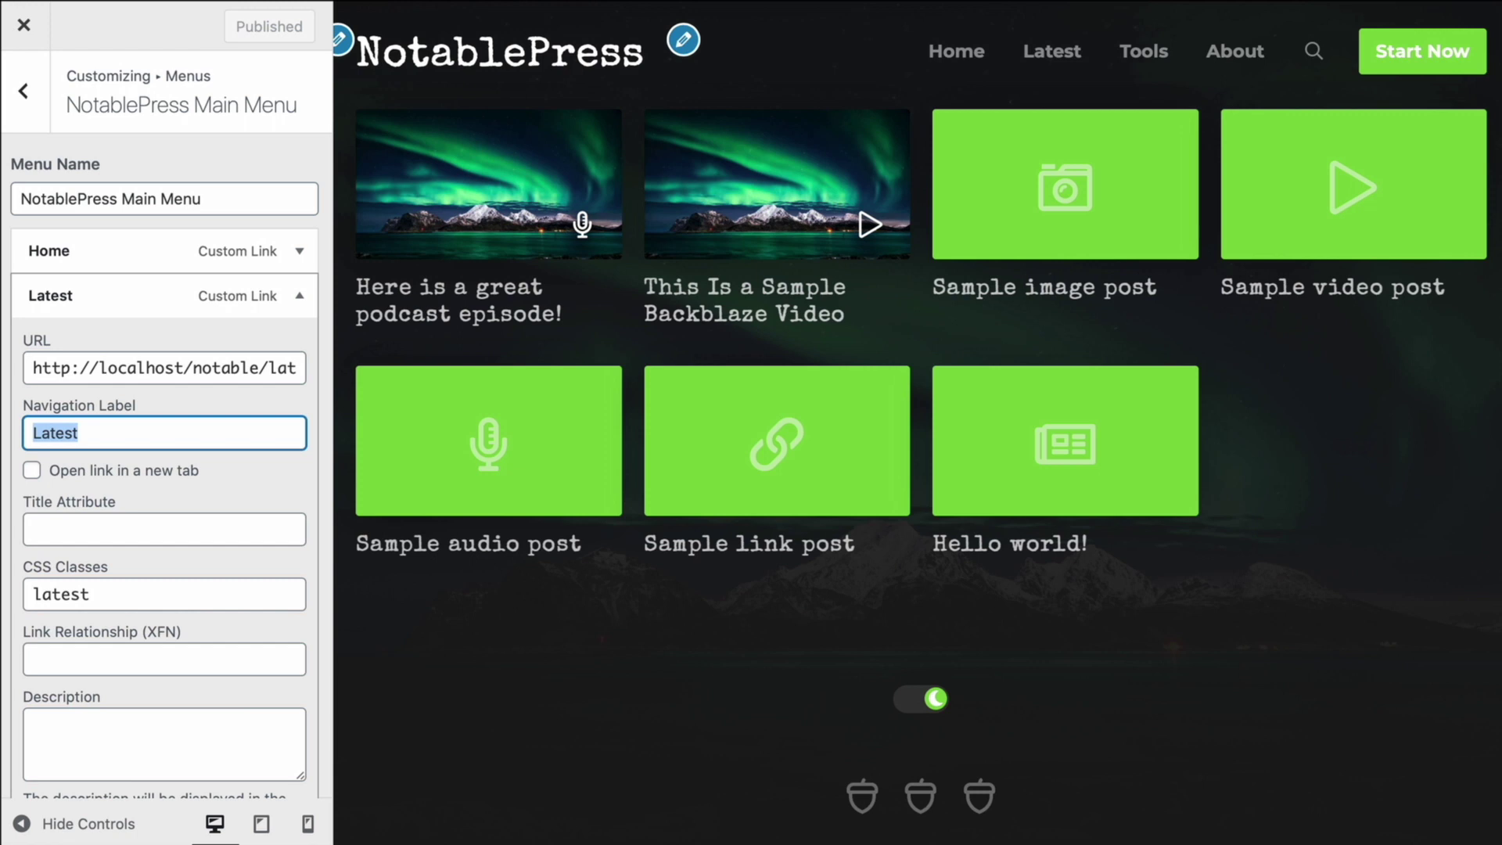
{"action": "type", "text": "Library"}
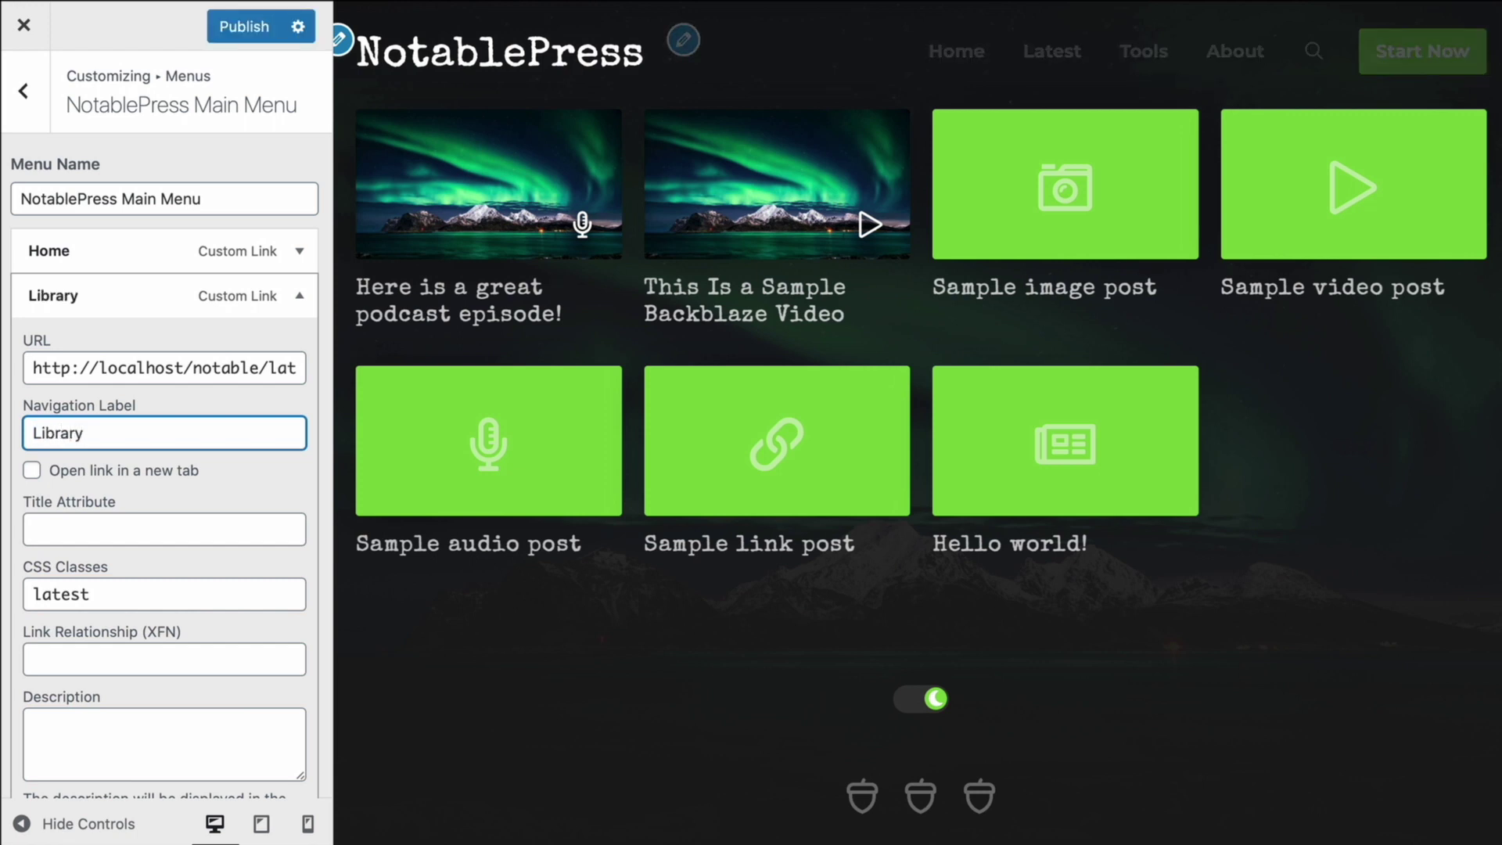
{"action": "left_click", "coordinate": [237, 27]}
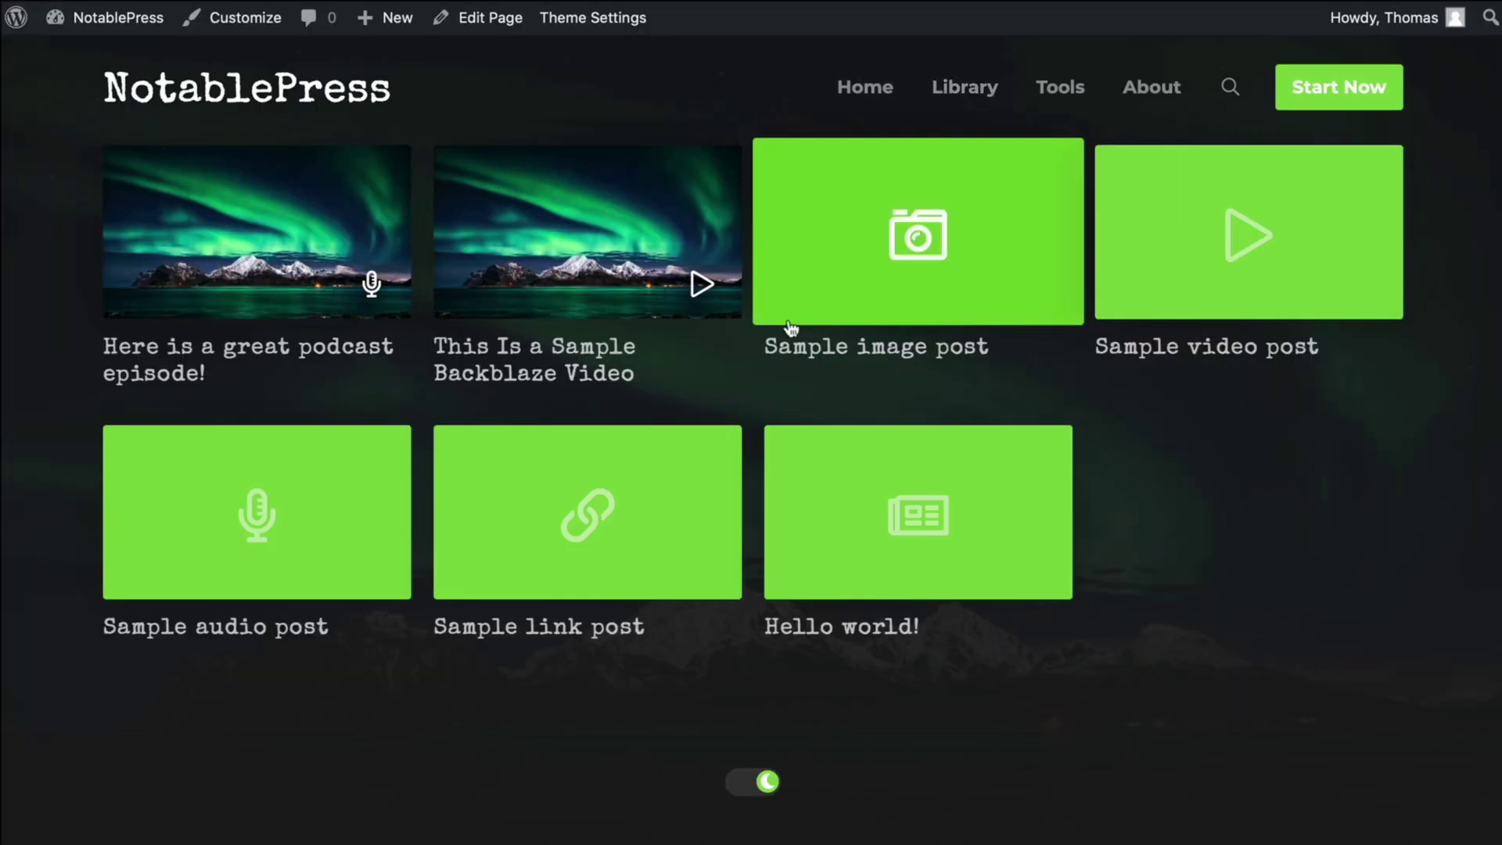
Step: Set the Post Types Order re-order interface for Post to Show
{"action": "mouse_move", "coordinate": [118, 31]}
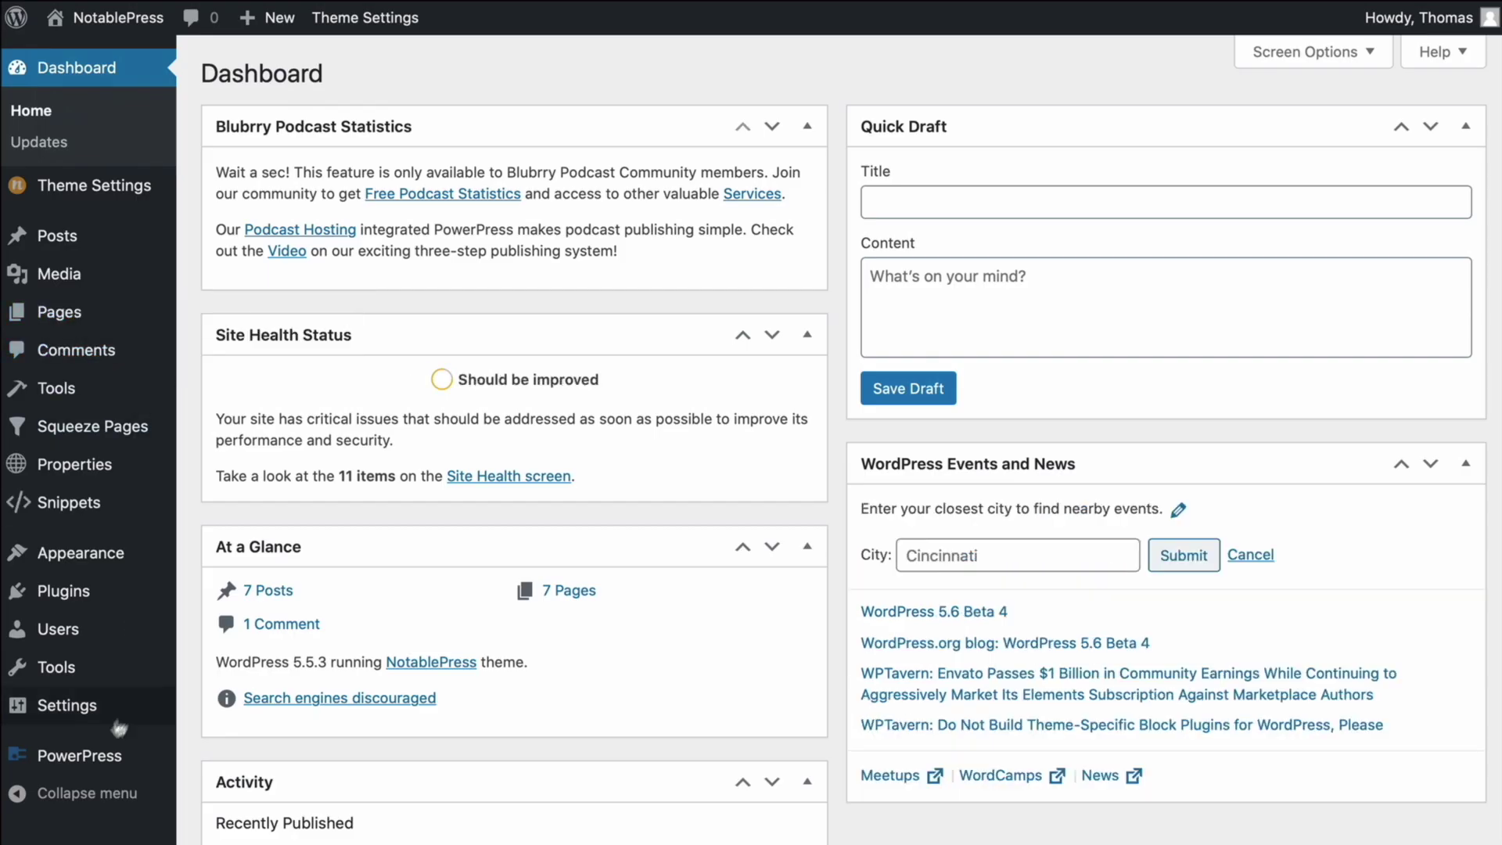
{"action": "mouse_move", "coordinate": [101, 675]}
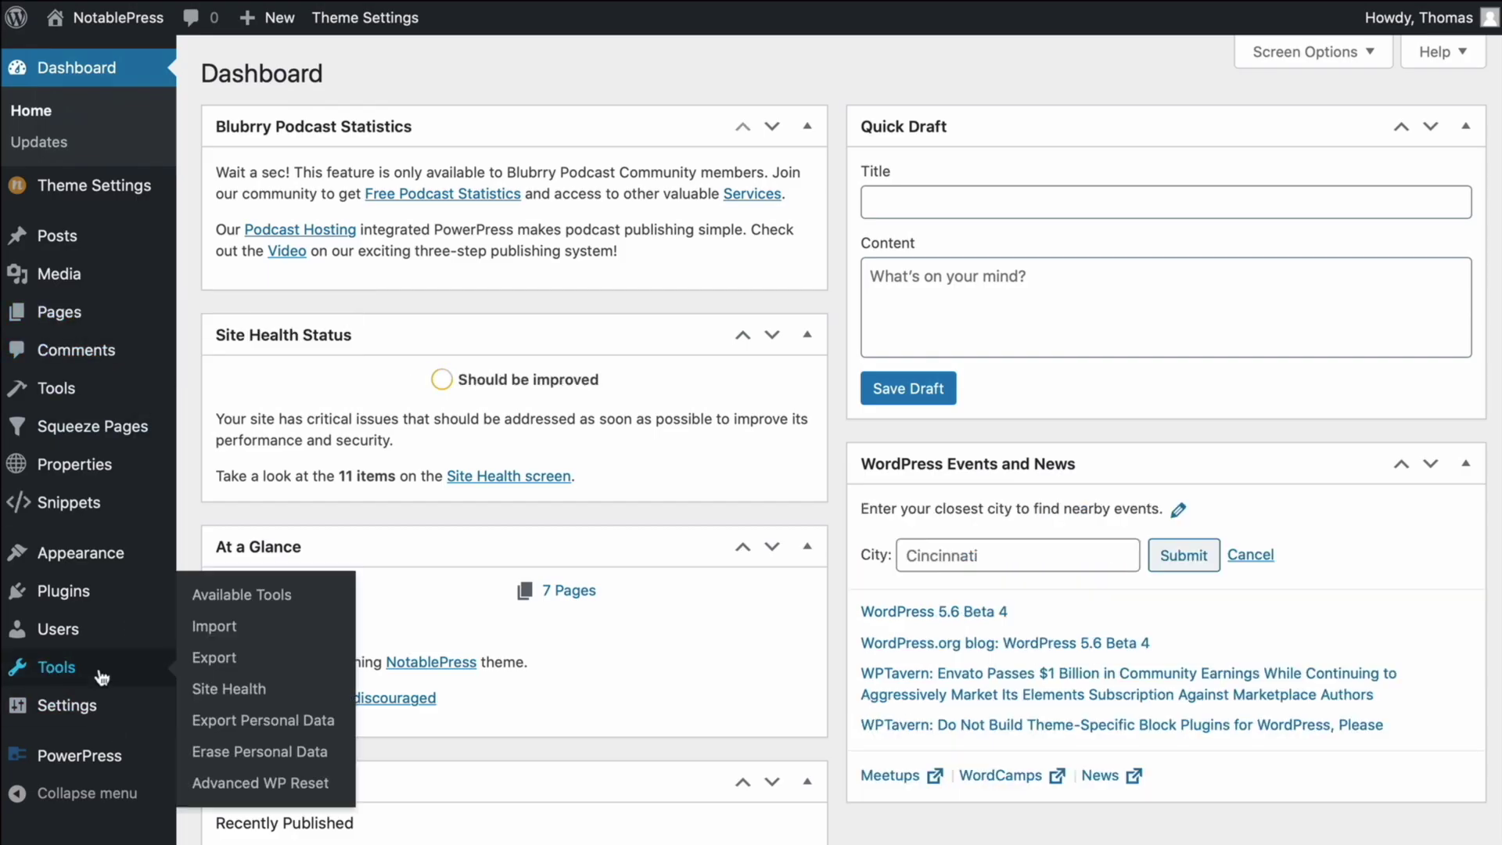
{"action": "mouse_move", "coordinate": [90, 712]}
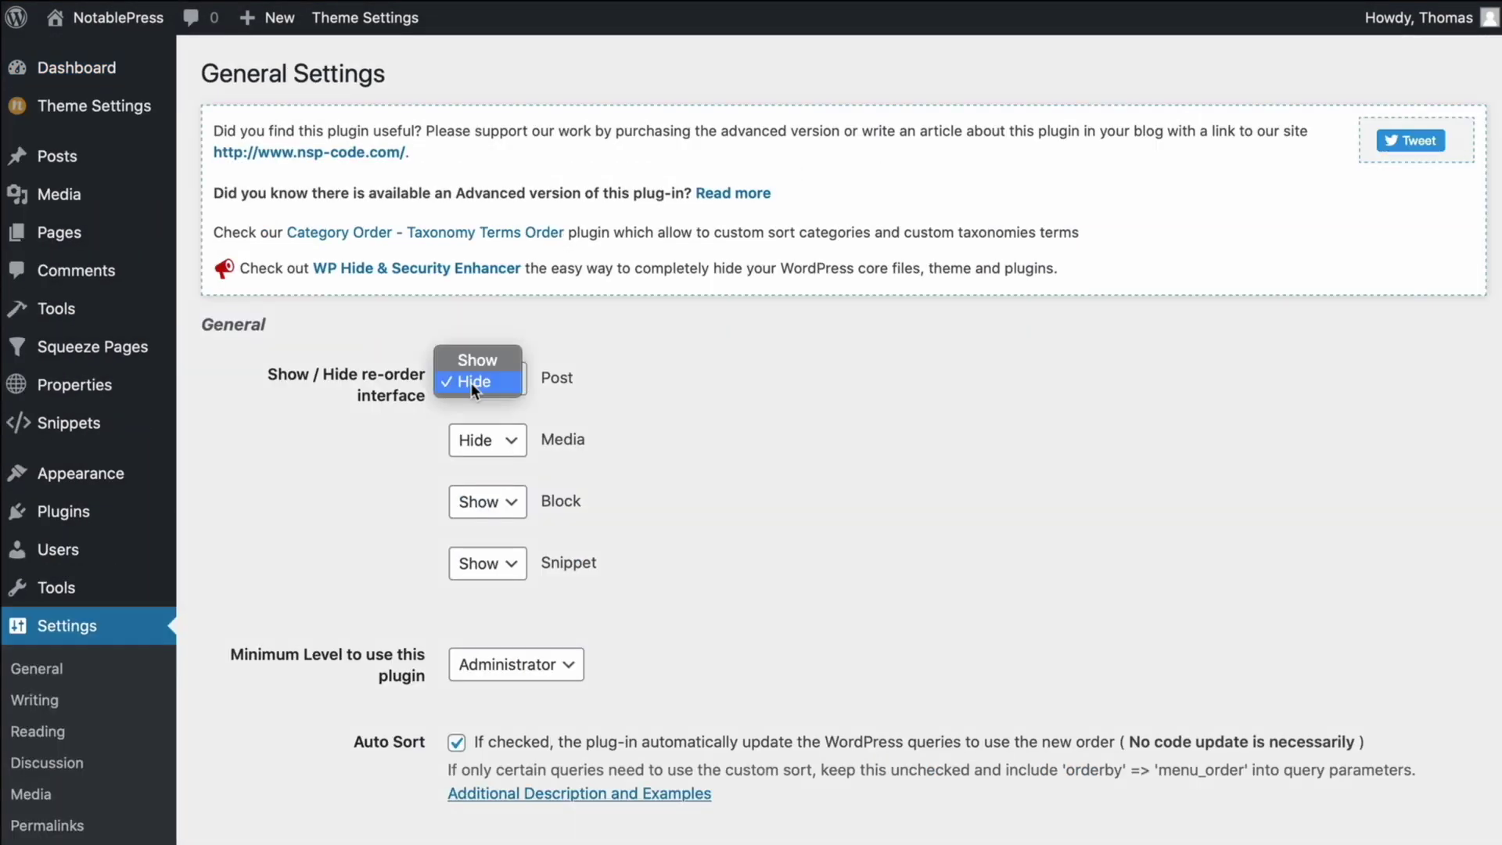
{"action": "left_click", "coordinate": [479, 357]}
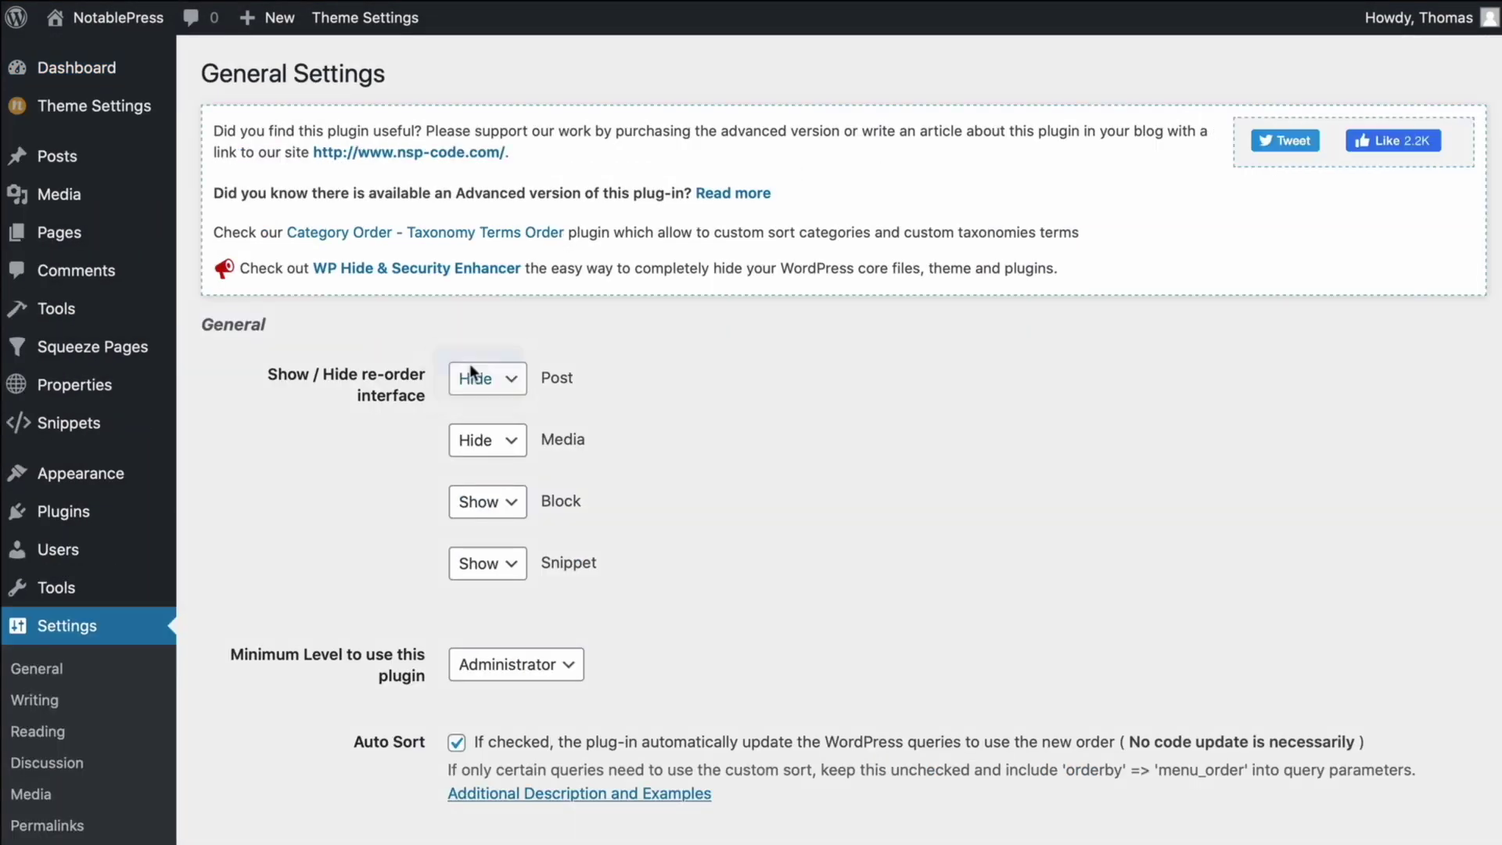
{"action": "left_click", "coordinate": [634, 403]}
{"action": "scroll", "coordinate": [630, 368], "scroll_direction": "down", "scroll_amount": 5}
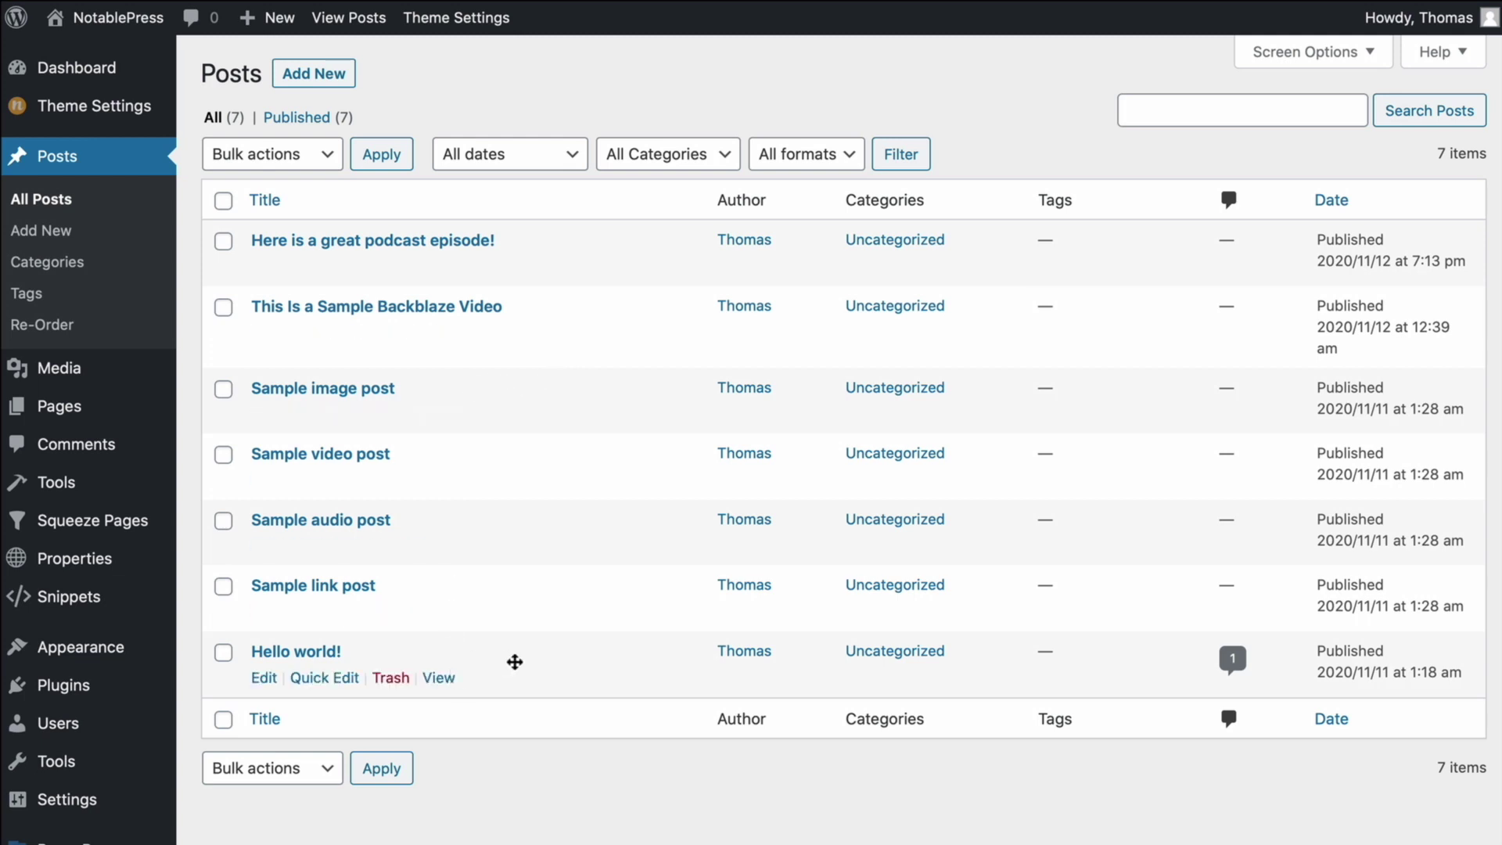
Step: Order posts Hello world!, Sample link, audio, image; Sample video above the Backblaze video
{"action": "left_click_drag", "start_coordinate": [515, 662], "coordinate": [513, 240]}
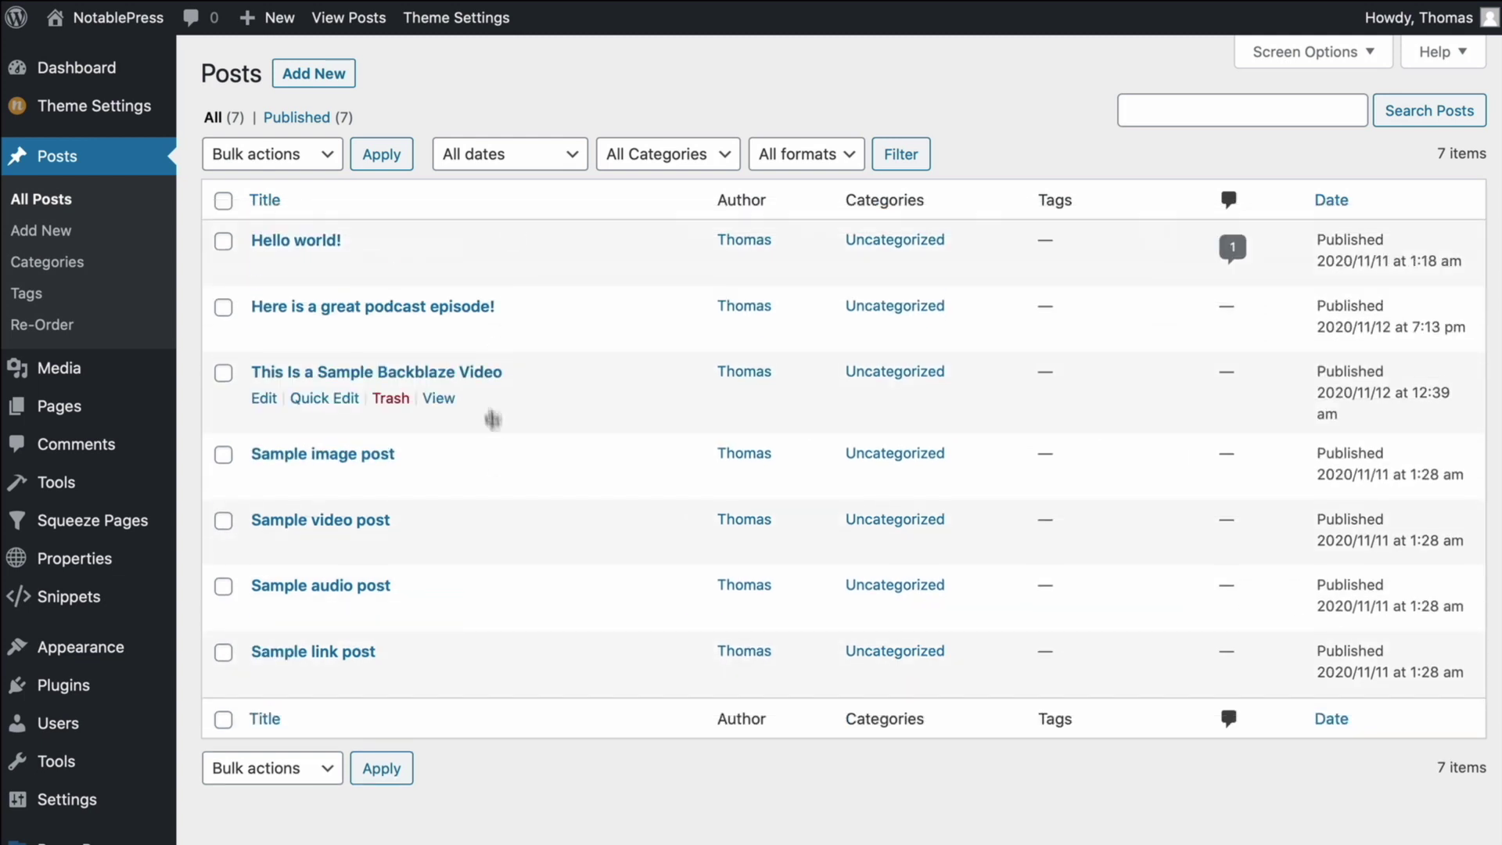
{"action": "left_click_drag", "start_coordinate": [519, 665], "coordinate": [529, 307]}
{"action": "left_click_drag", "start_coordinate": [507, 652], "coordinate": [533, 339]}
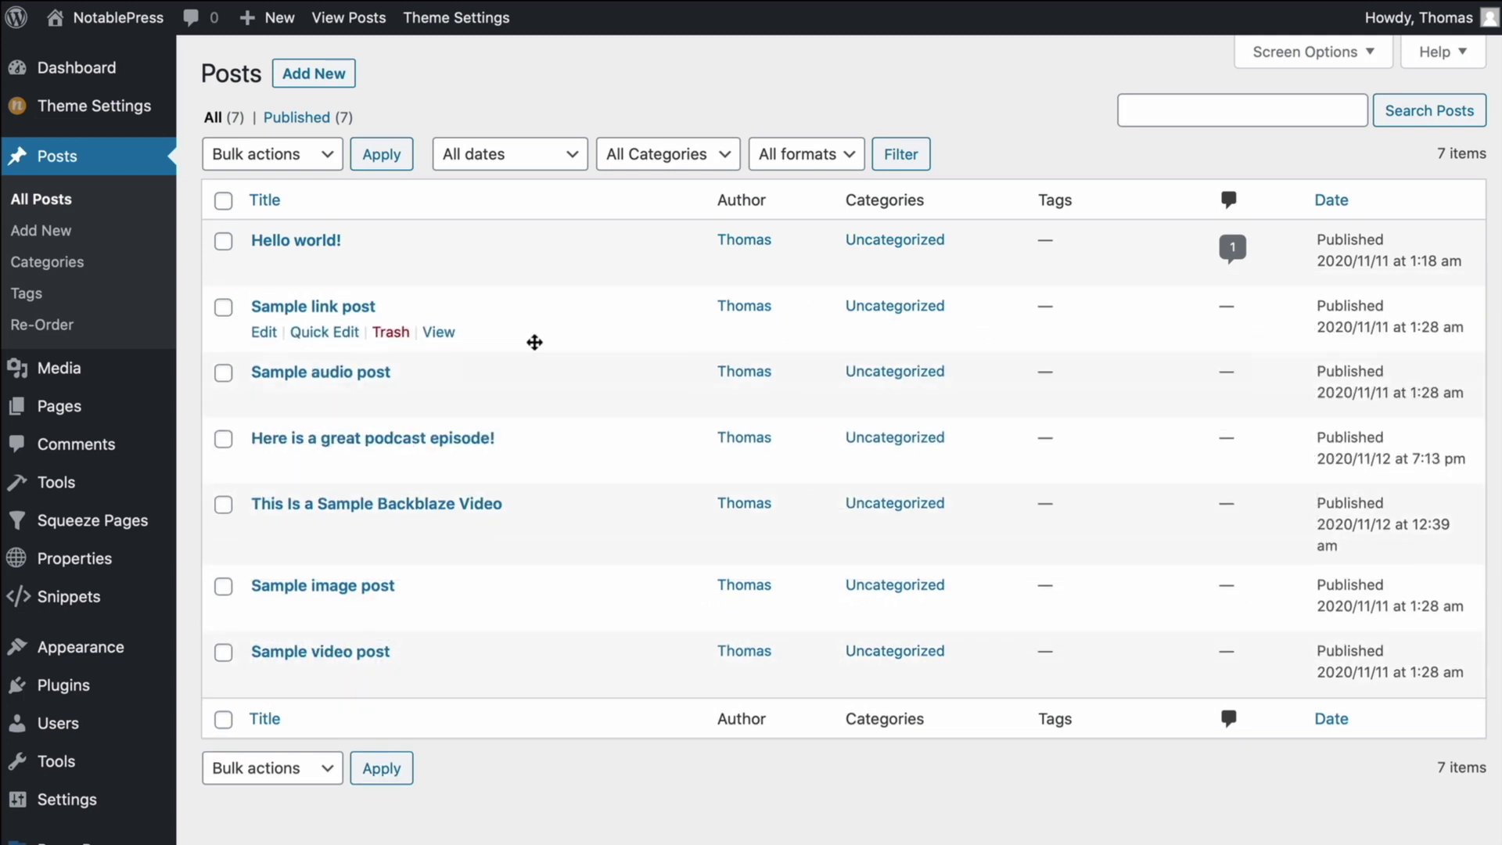
{"action": "left_click_drag", "start_coordinate": [467, 572], "coordinate": [473, 439]}
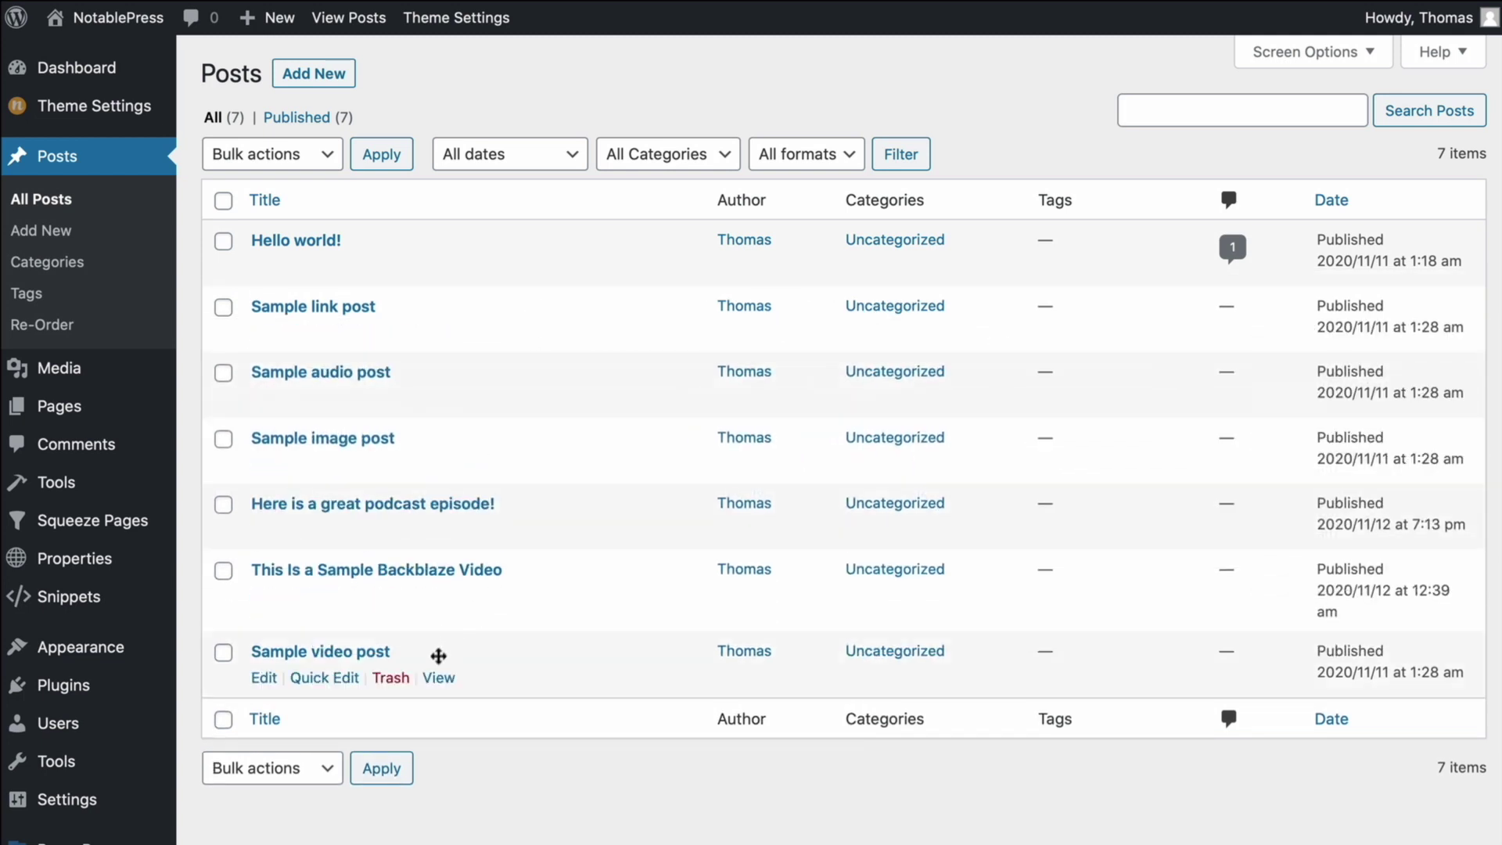
{"action": "left_click_drag", "start_coordinate": [430, 657], "coordinate": [474, 583]}
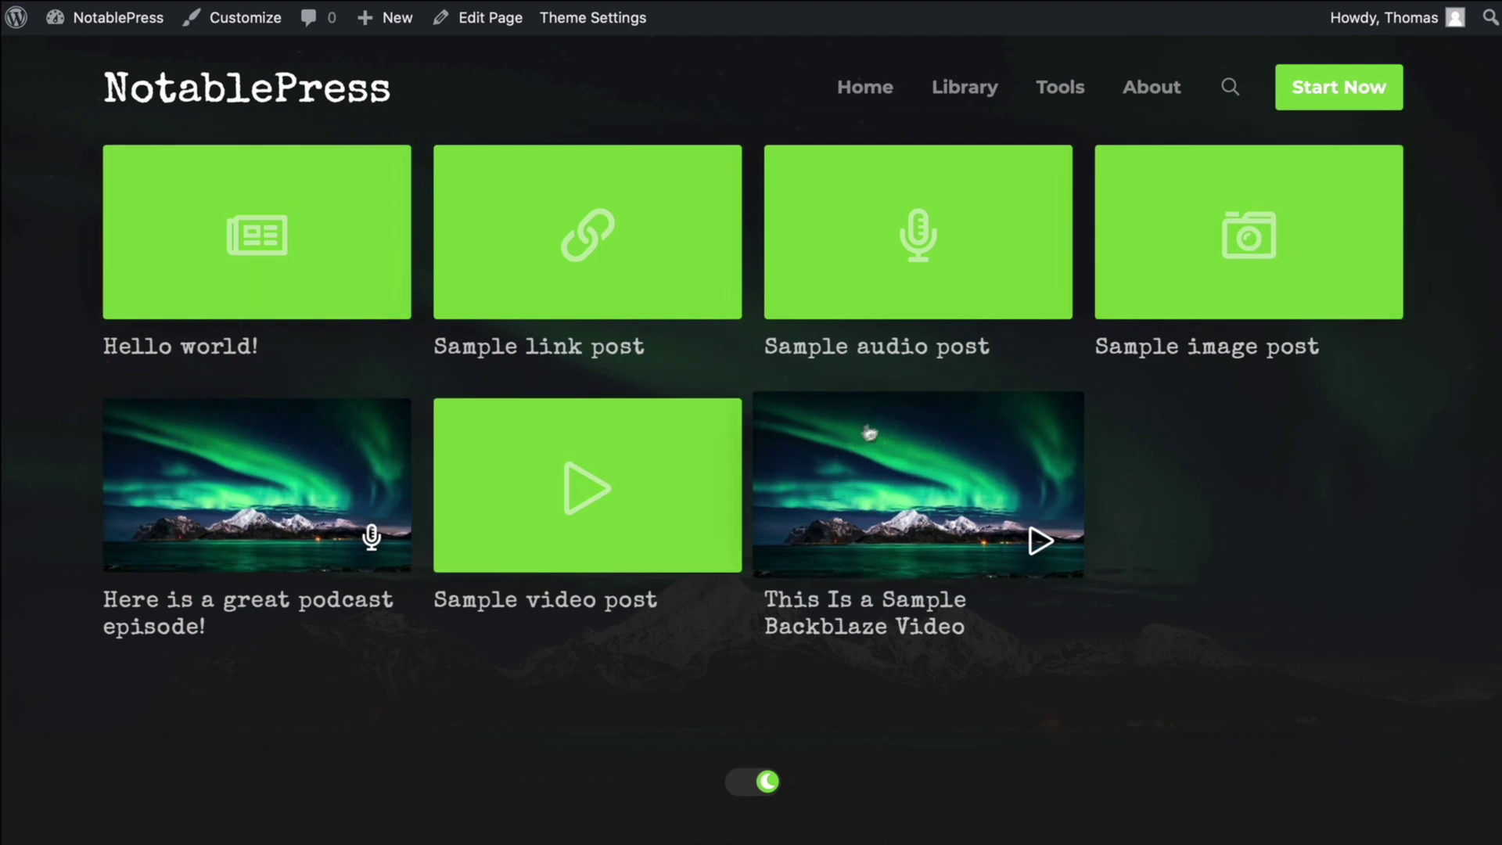
Step: Open the Installed Plugins list and scroll down to Post Types Order
{"action": "mouse_move", "coordinate": [134, 14]}
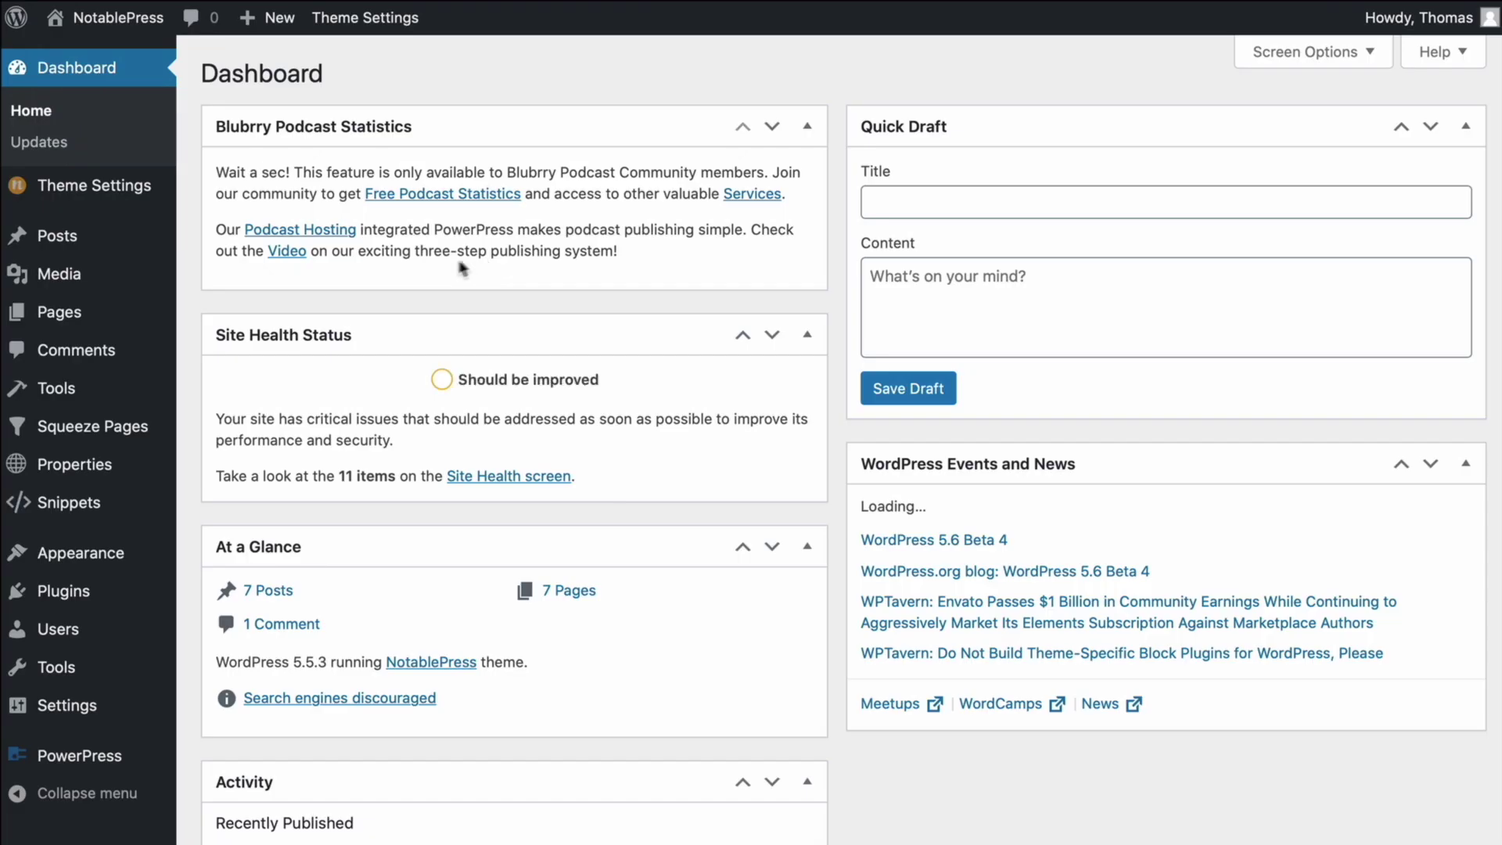
{"action": "scroll", "coordinate": [291, 434], "scroll_direction": "down", "scroll_amount": 4}
{"action": "mouse_move", "coordinate": [112, 718]}
{"action": "mouse_move", "coordinate": [136, 612]}
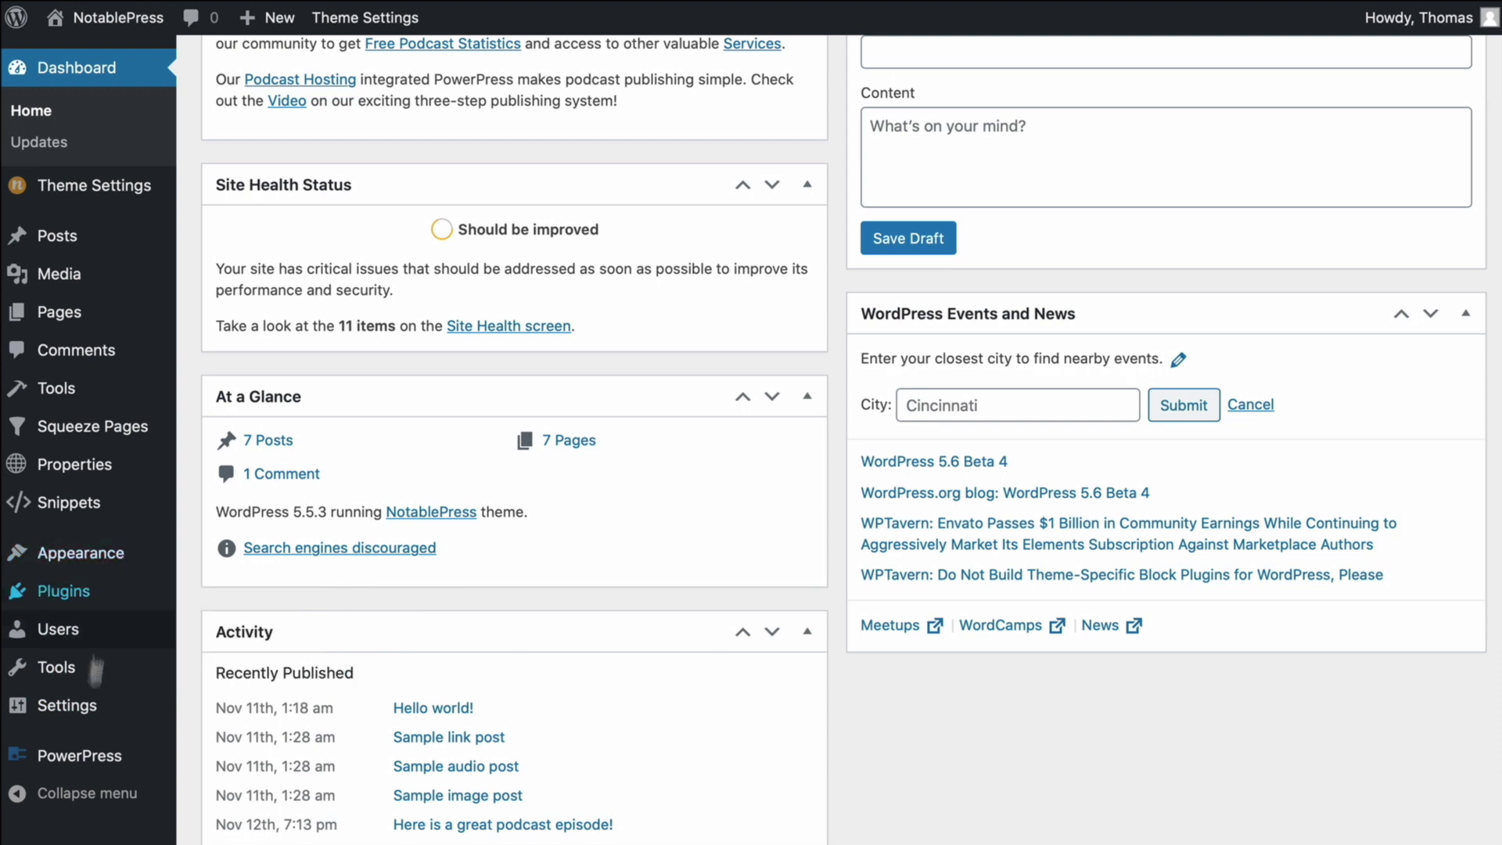
{"action": "left_click", "coordinate": [130, 598]}
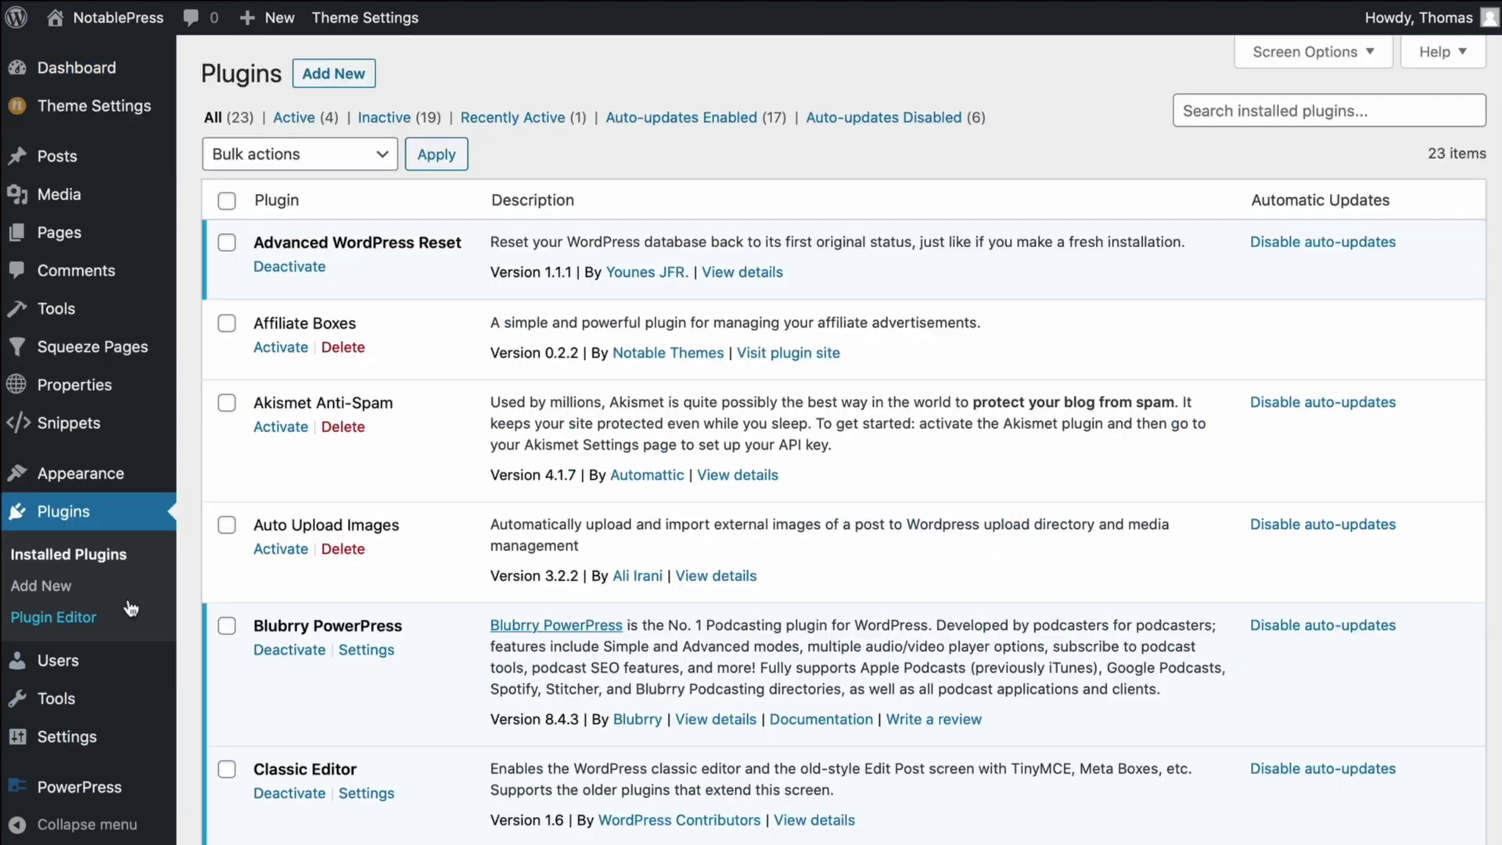
{"action": "scroll", "coordinate": [654, 665], "scroll_direction": "down", "scroll_amount": 6}
{"action": "scroll", "coordinate": [654, 663], "scroll_direction": "down", "scroll_amount": 10}
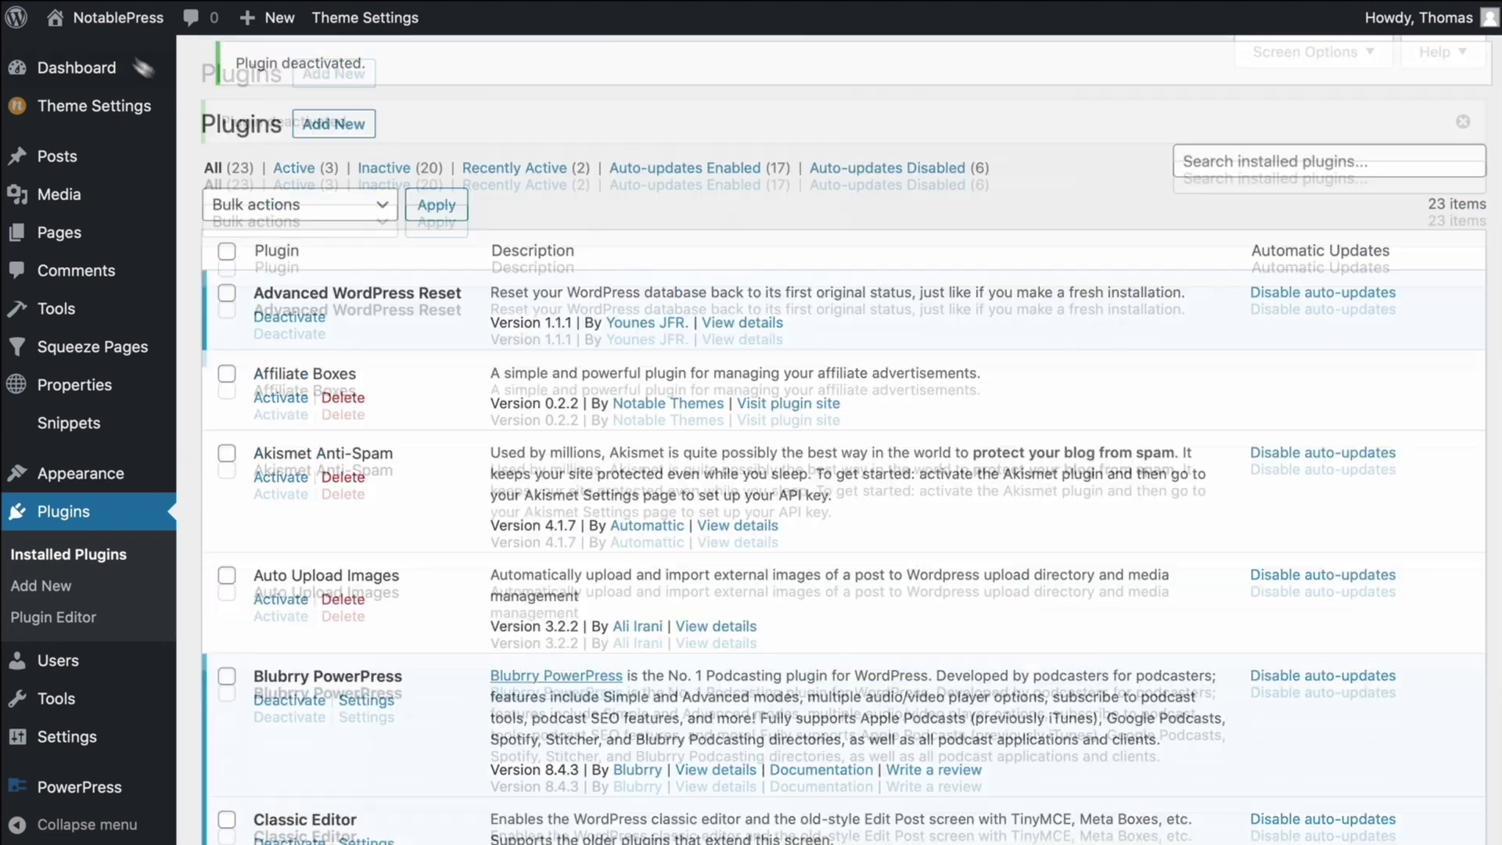
Step: Go back to the live NotablePress front page, where the main menu lists Library
{"action": "mouse_move", "coordinate": [117, 18]}
{"action": "left_click", "coordinate": [117, 50]}
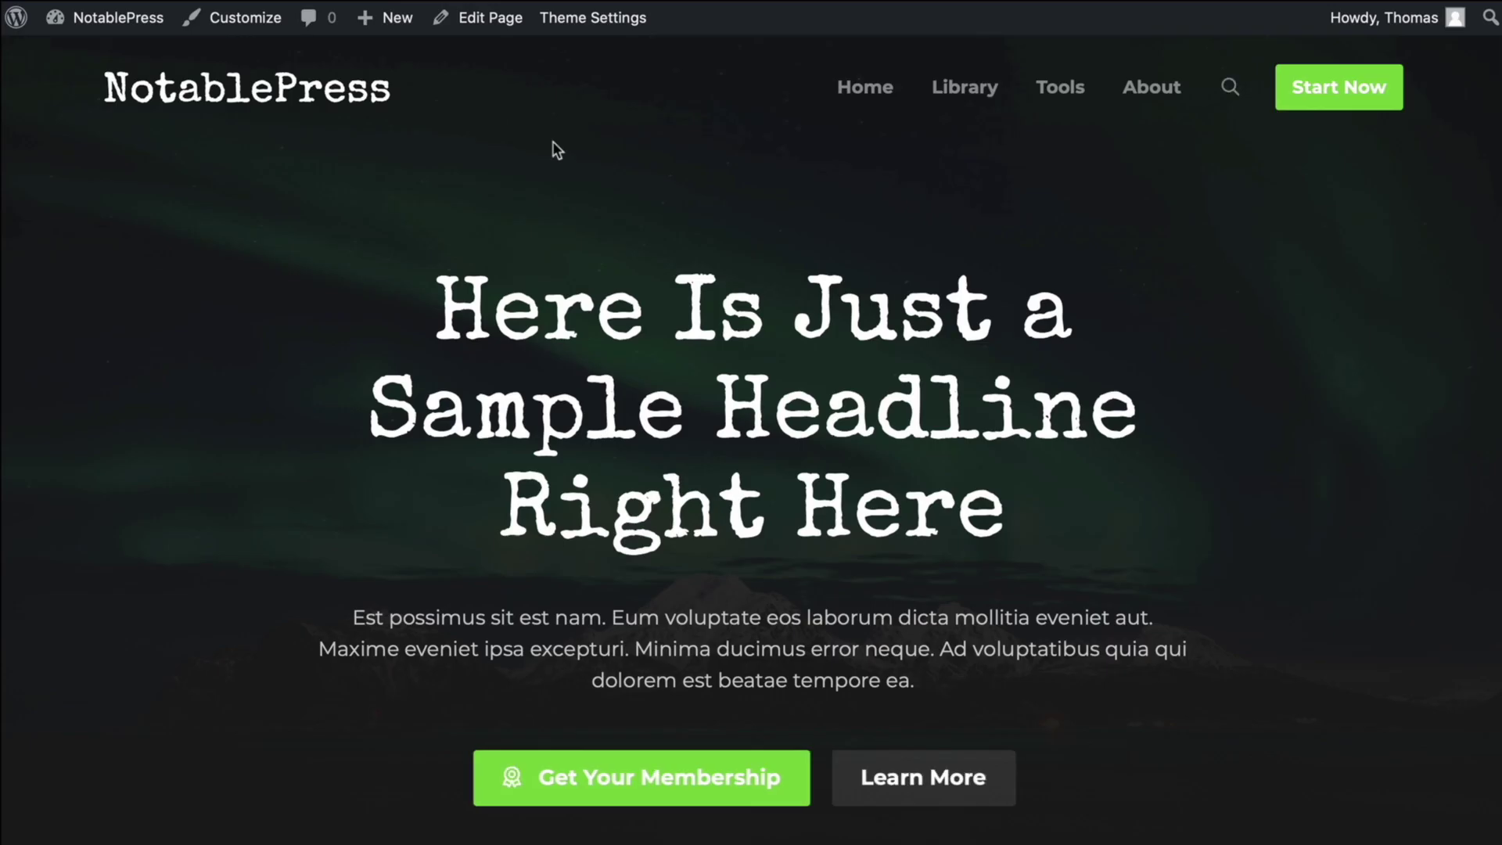